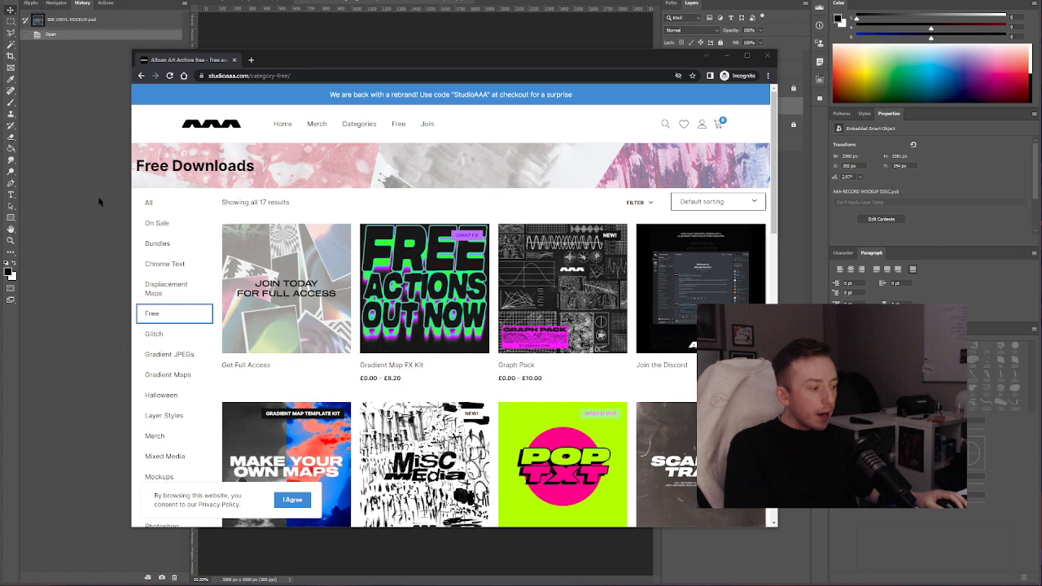
- Open the Free Vinyl Mockup product from the site's free downloads and view both of its preview images
scroll(417, 210, "down", 2)
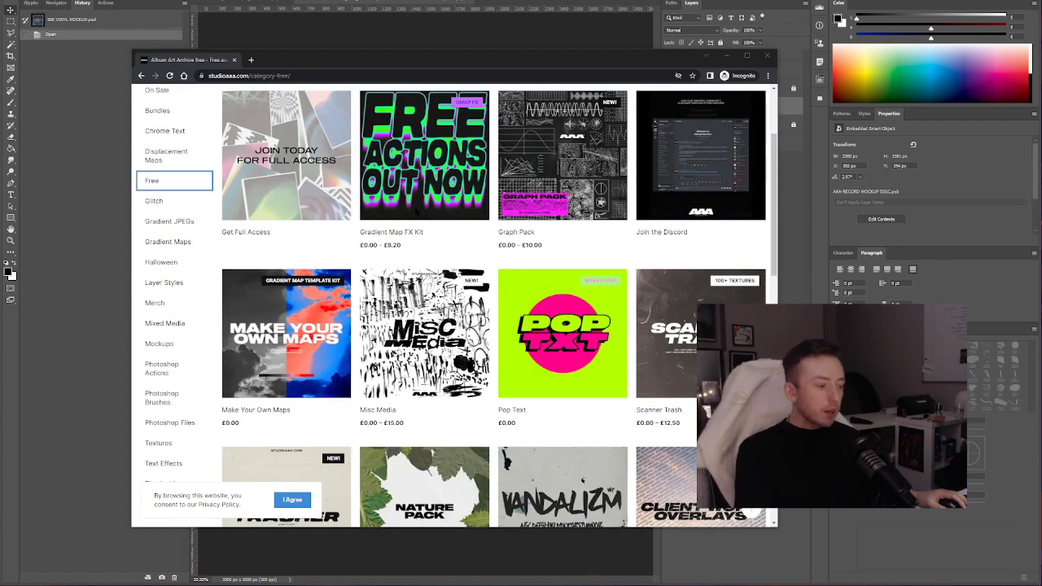
scroll(416, 211, "down", 10)
left_click(326, 268)
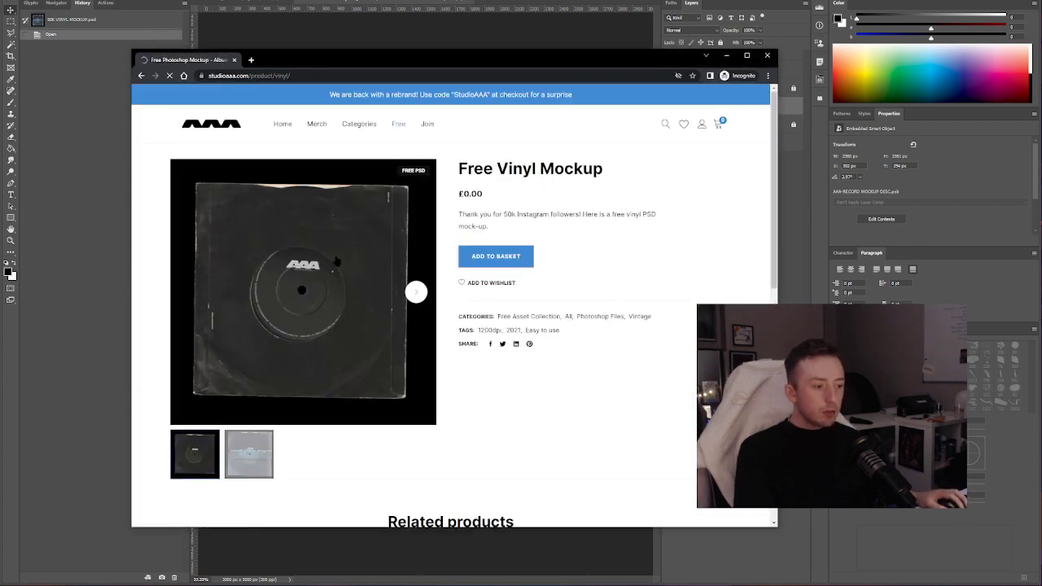
left_click(258, 453)
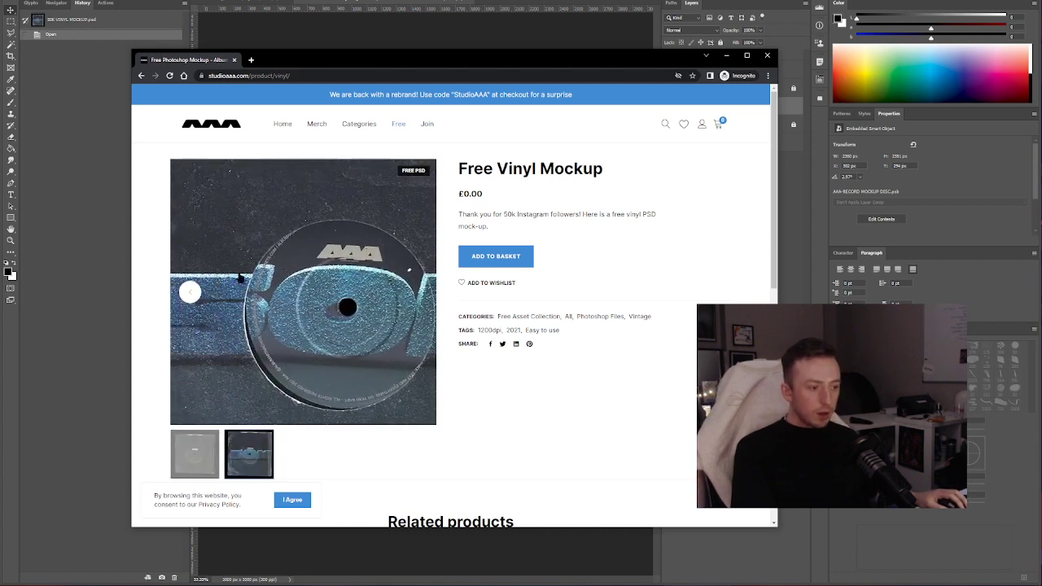
left_click(197, 458)
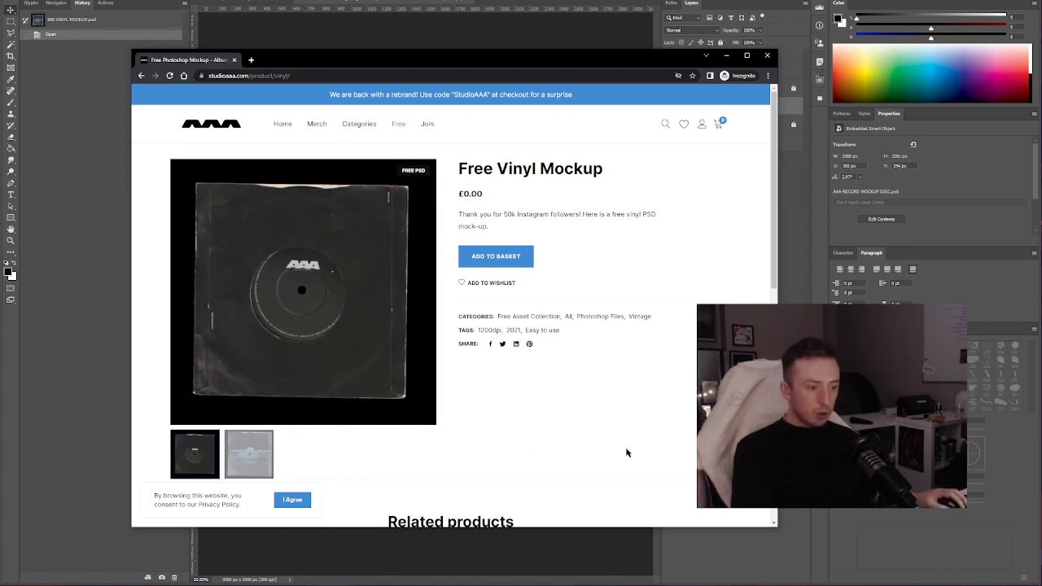
- Accept the cookie notice, find the Free Vinyl Mockup listing in the Free category, and switch back to Photoshop
left_click(292, 499)
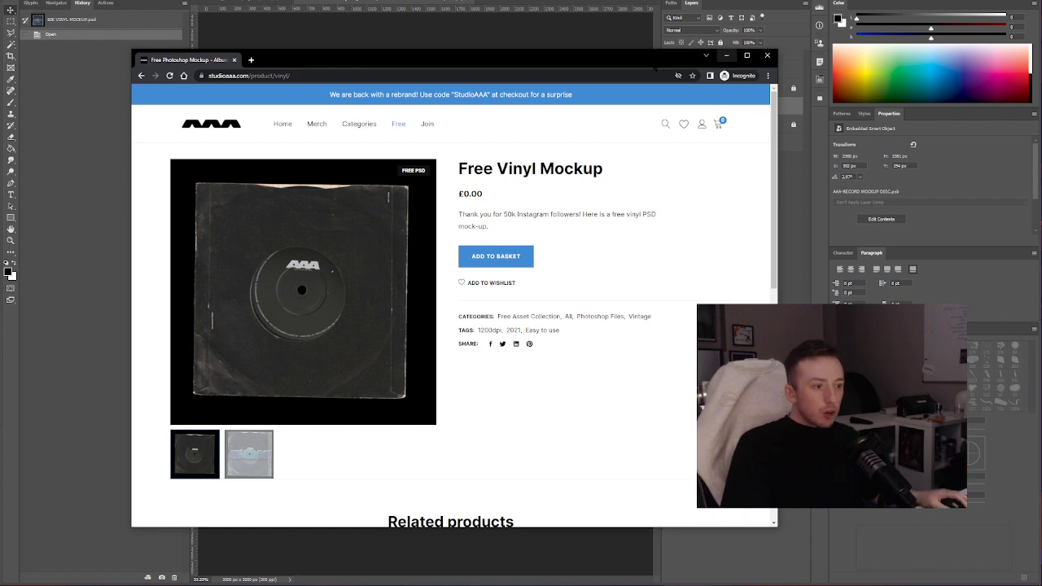
left_click(398, 124)
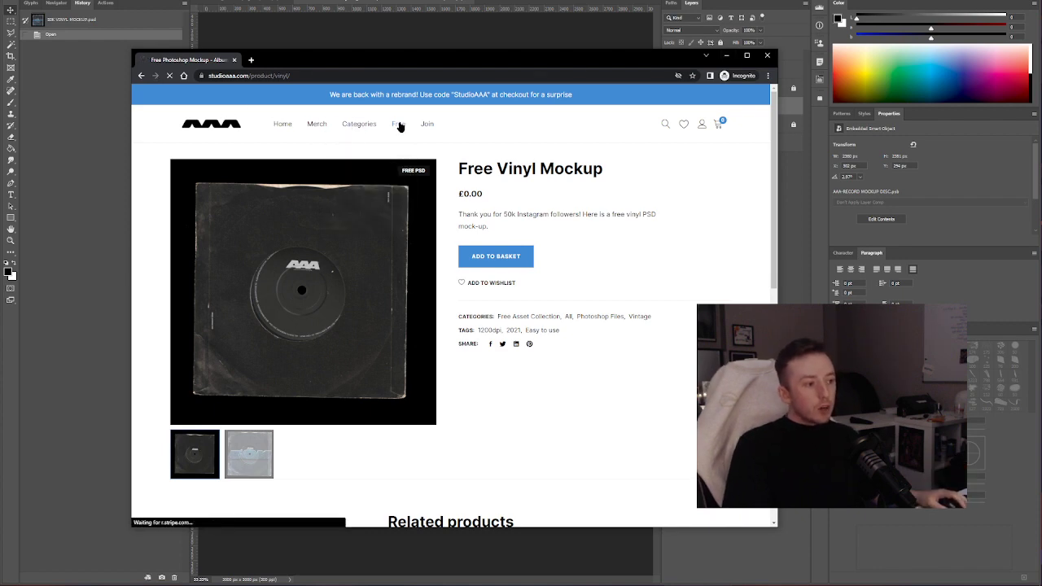
scroll(249, 289, "down", 5)
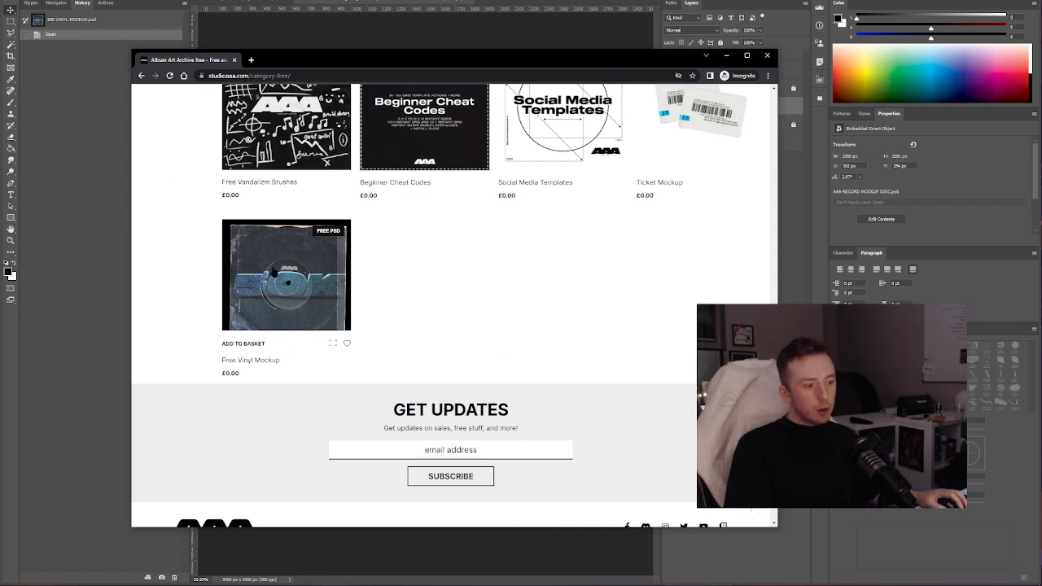
left_click(726, 55)
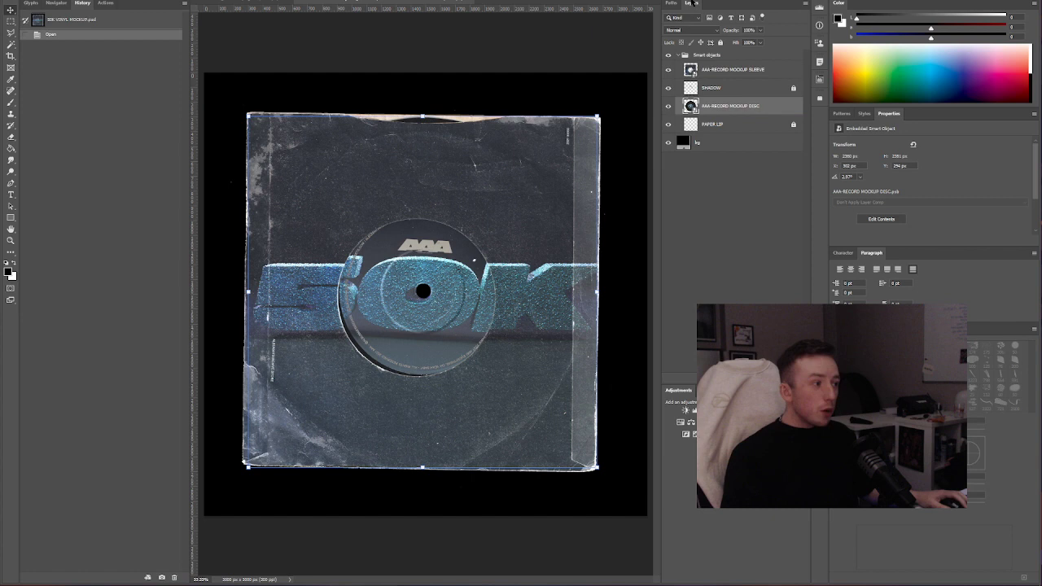
- Float the layer list over the canvas and go through the sleeve, SHADOW, disc and PAPER LIP layers
left_click_drag(691, 4, 438, 151)
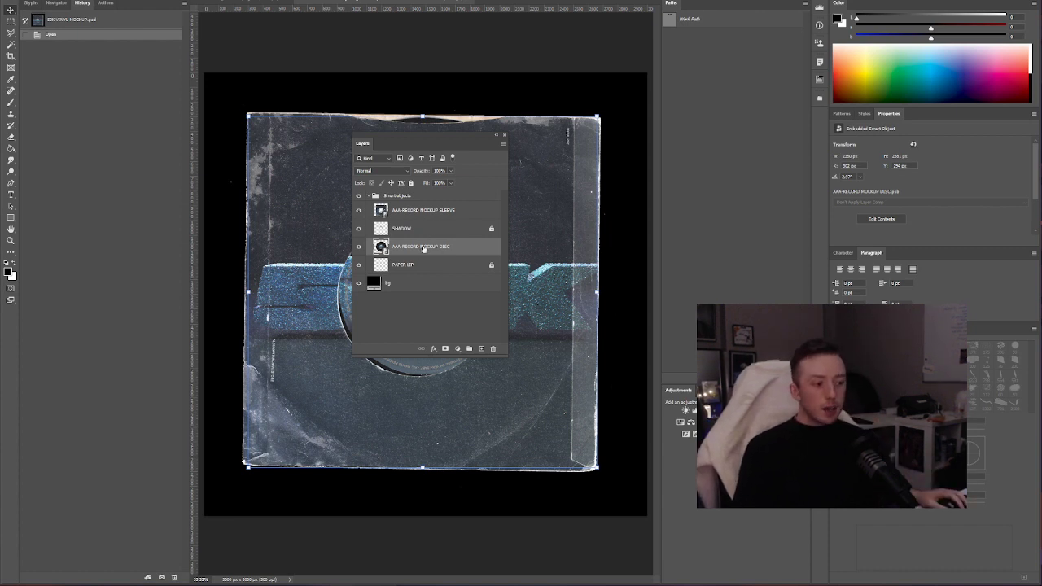
left_click(425, 213)
left_click(423, 229)
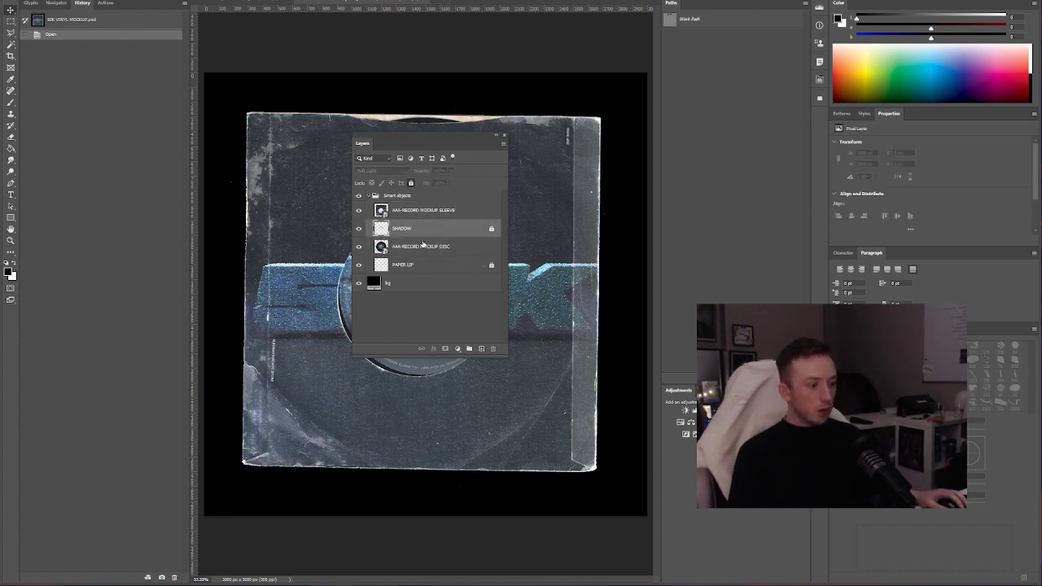
left_click(423, 250)
left_click(395, 268)
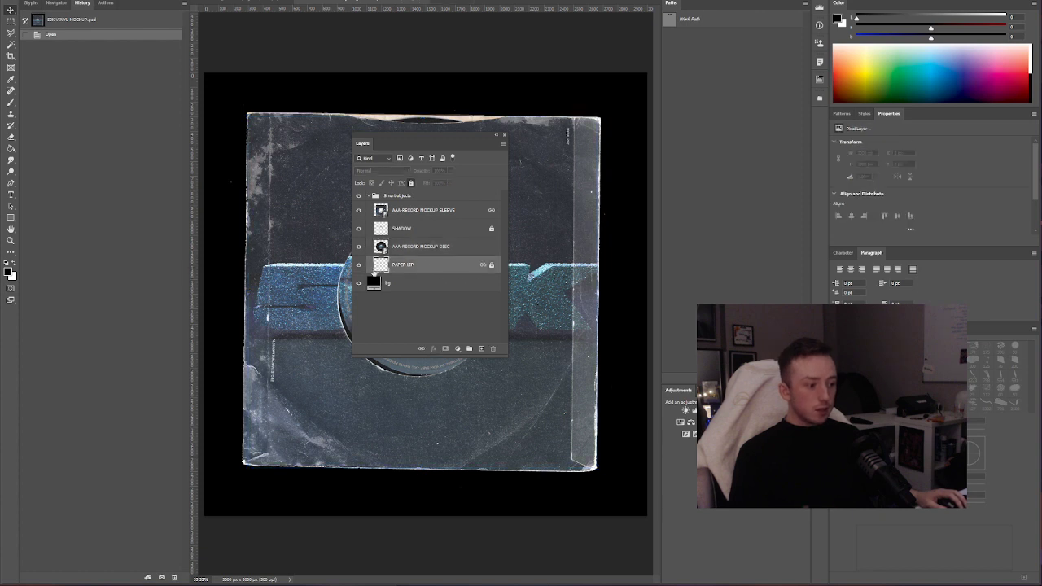
double_click(374, 281)
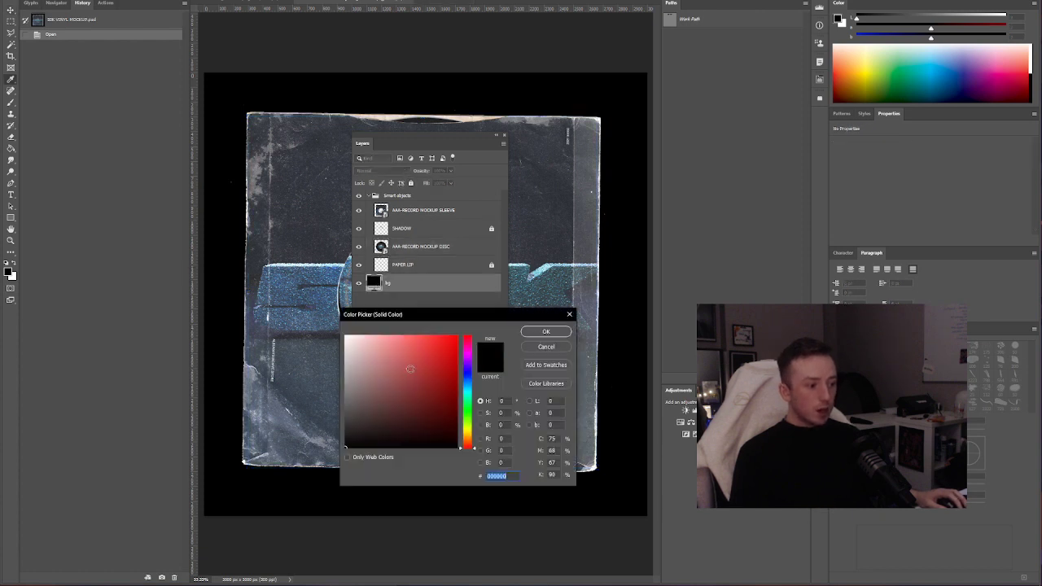
left_click(356, 402)
key("Escape")
- Open the contents of the AAA-RECORD MOCKUP SLEEVE smart object and dock the floating layer list again
left_click(382, 211)
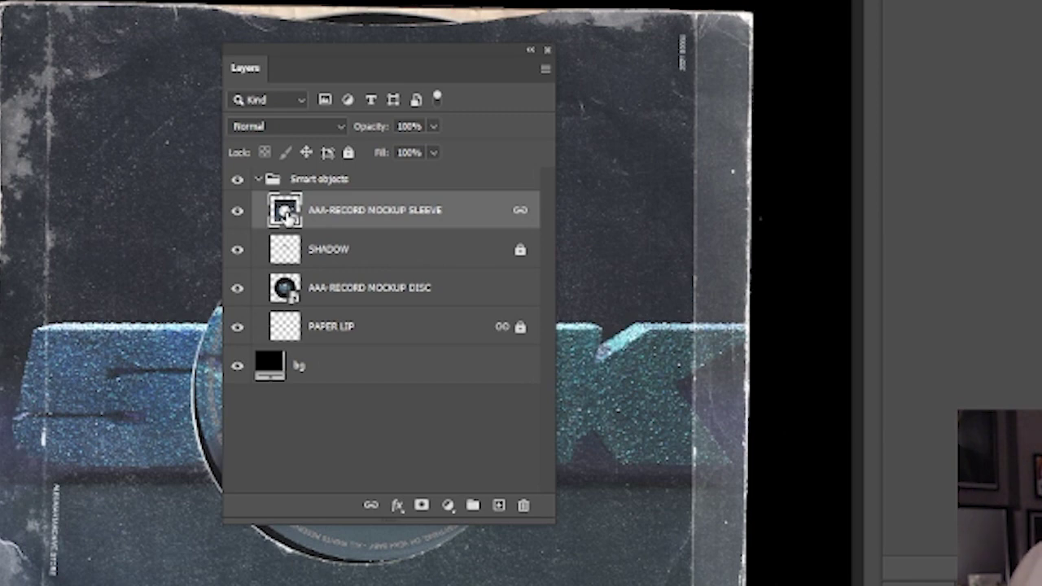
double_click(285, 211)
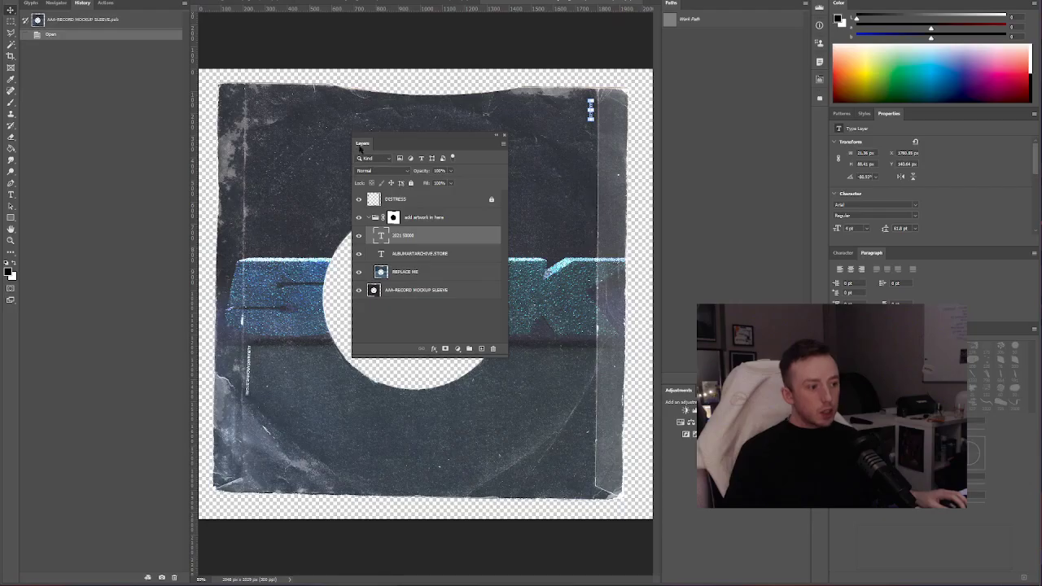
left_click_drag(360, 144, 691, 4)
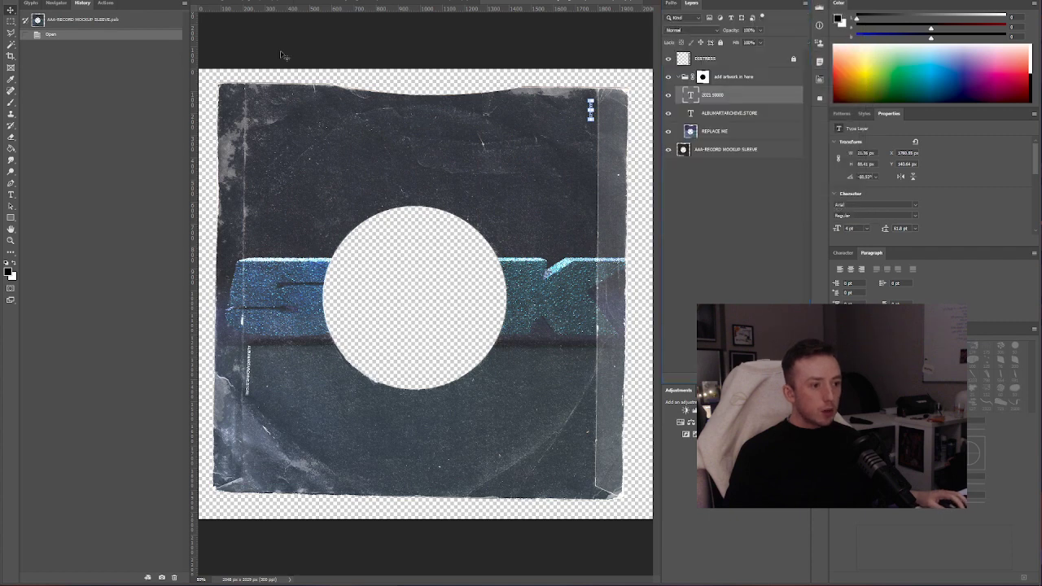
- Hide both text layers and the REPLACE ME artwork in the sleeve file, and save it to update the vinyl mockup
left_click_drag(668, 95, 669, 131)
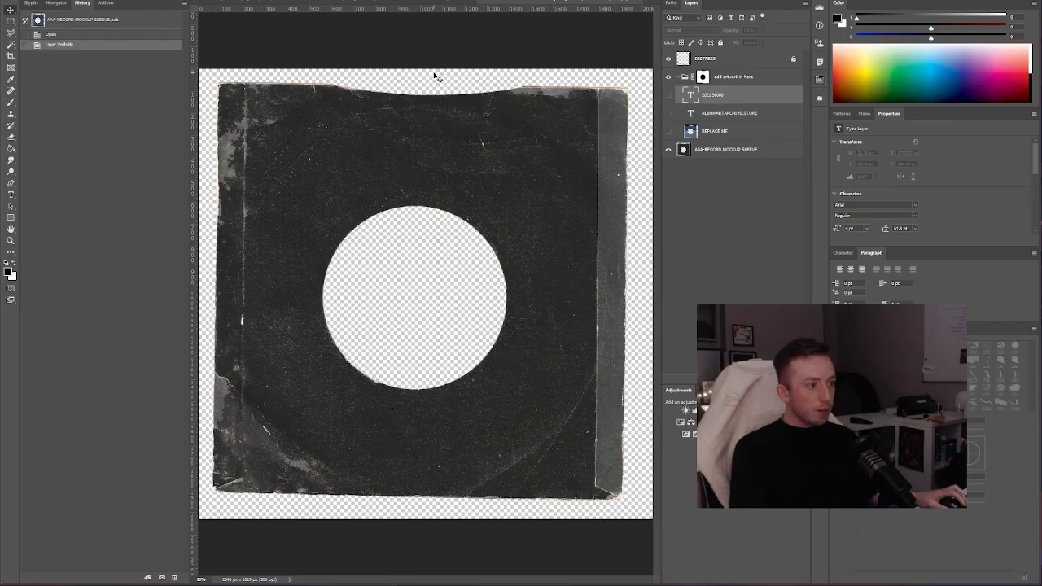
key("ctrl+s")
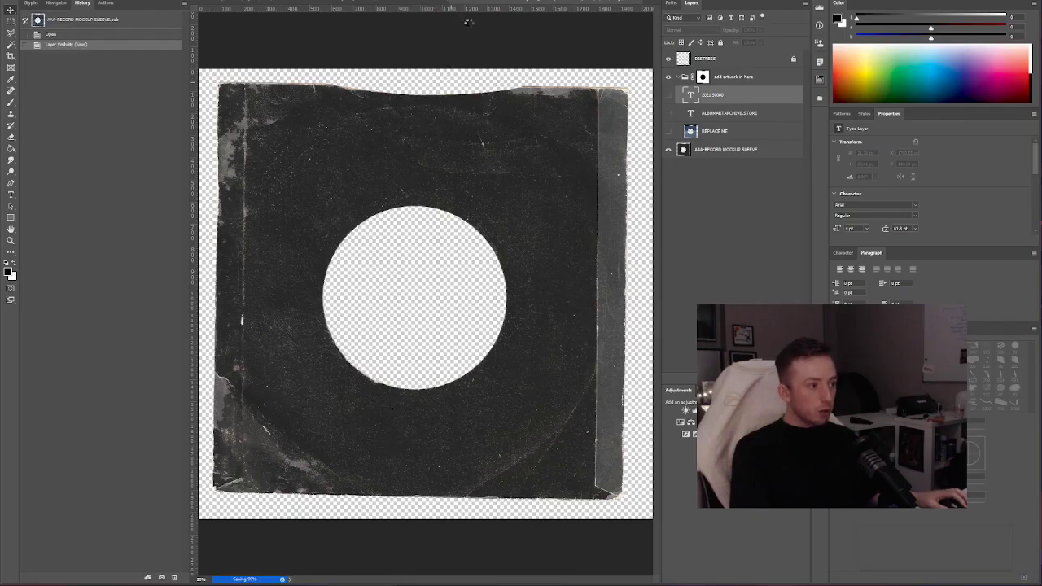
left_click(639, 3)
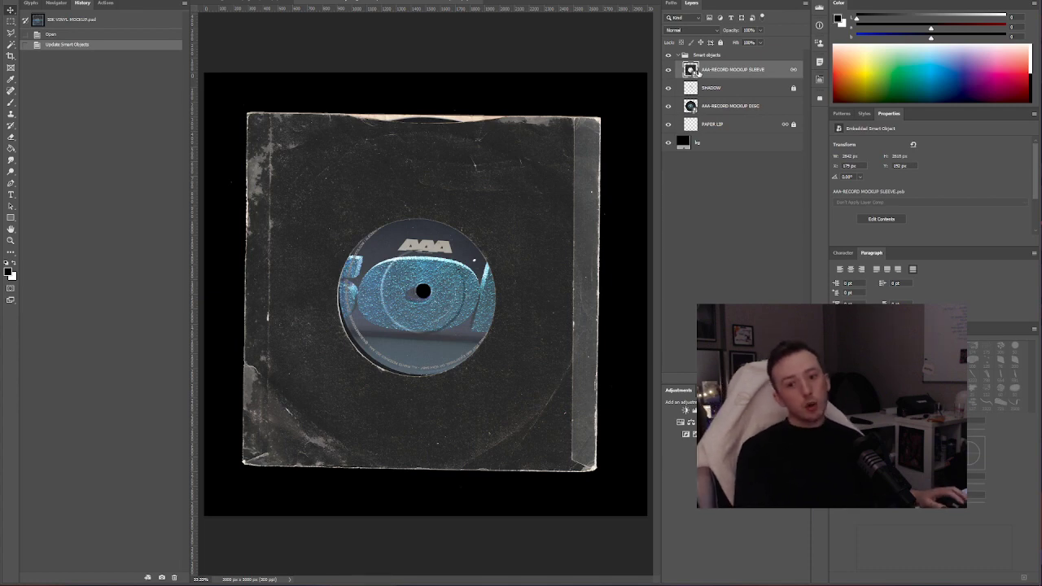
- In the AAA-RECORD MOCKUP DISC smart object, hide both REPLACE ME layers, the text and LABEL DISTRESS, and save it to update the mockup
double_click(691, 105)
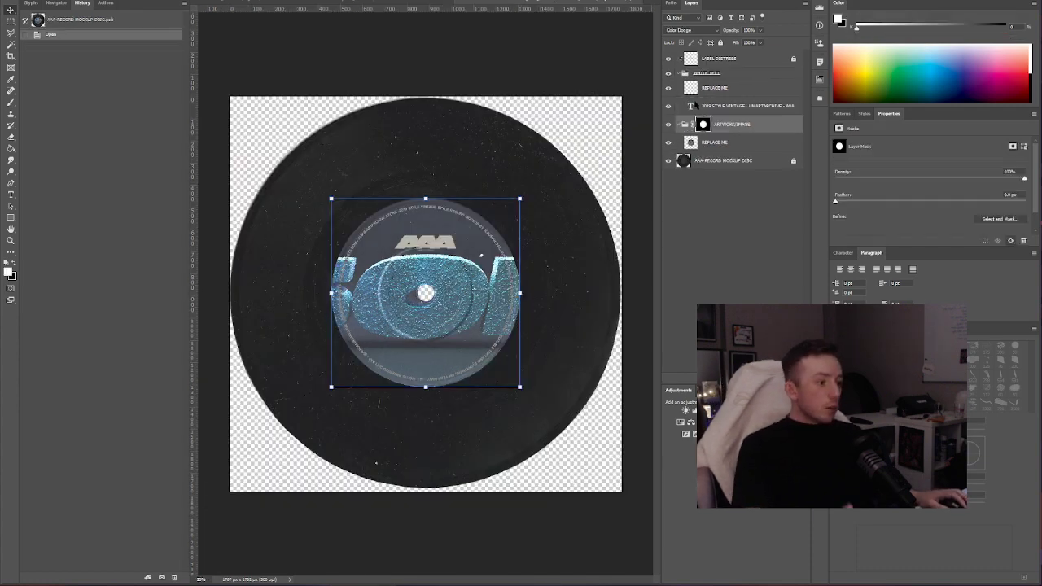
left_click(668, 143)
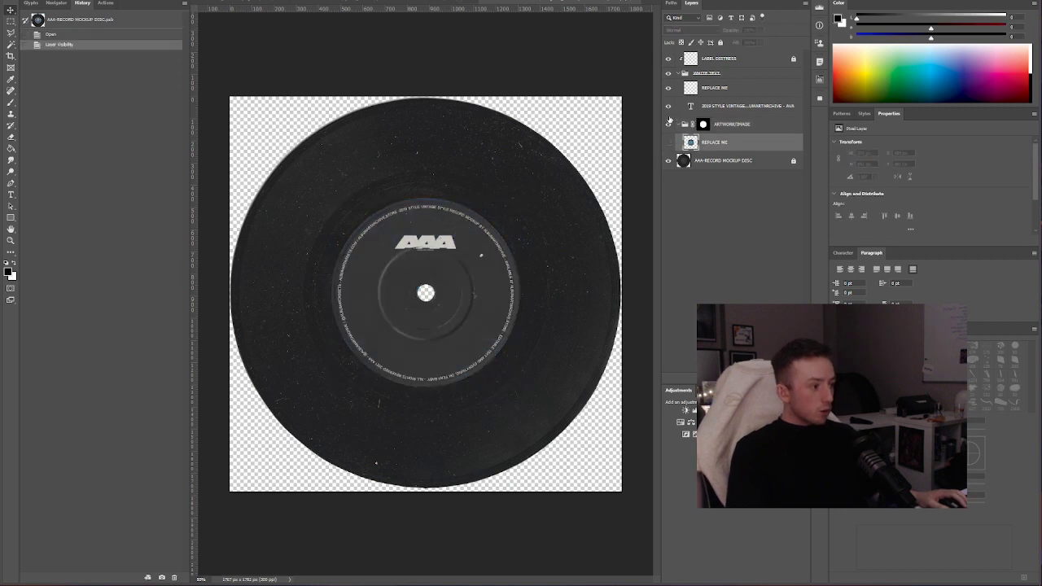
left_click(668, 106)
left_click(669, 88)
left_click(668, 58)
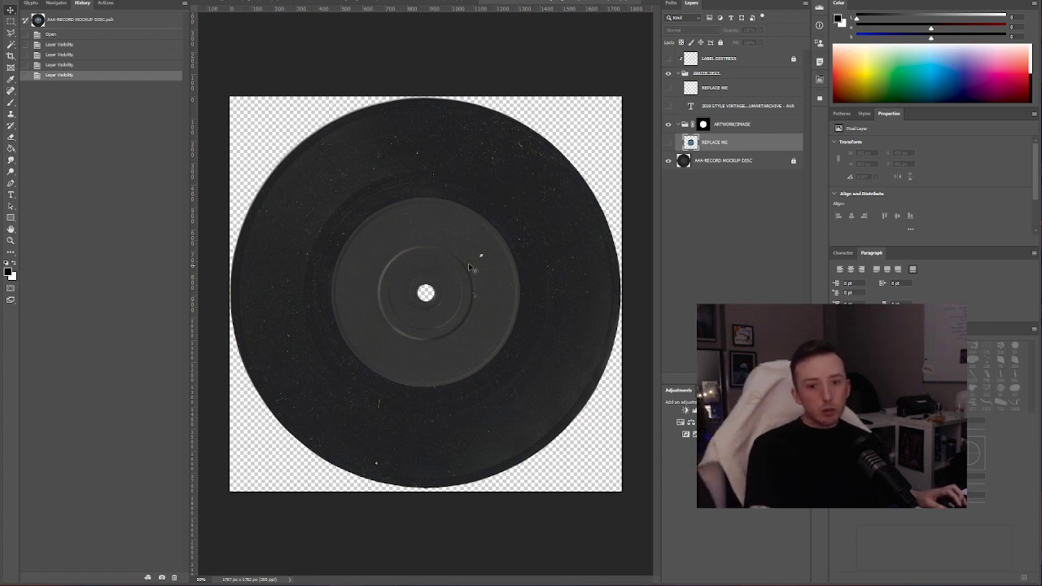
key("ctrl+s")
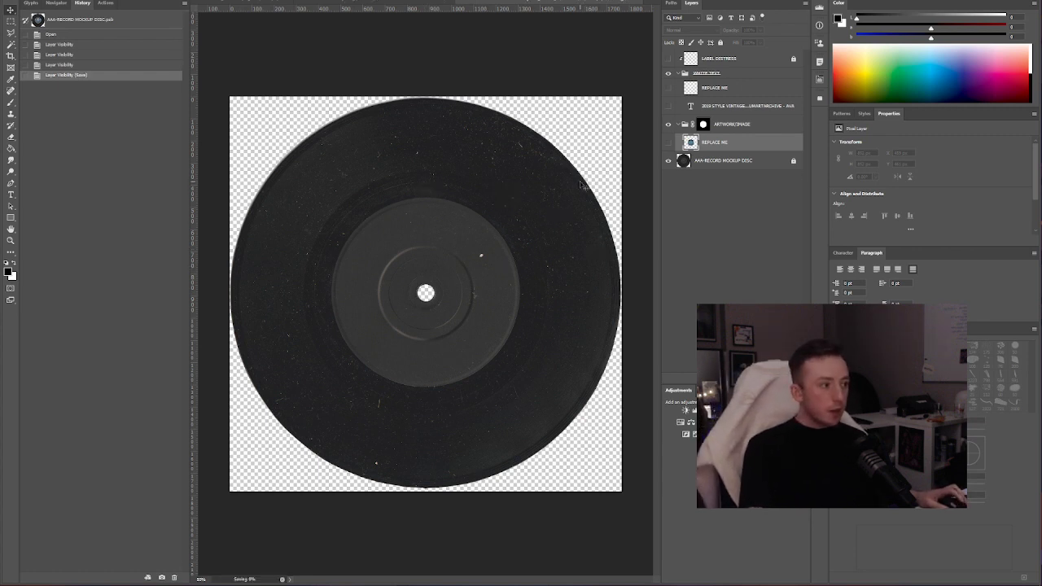
left_click(615, 4)
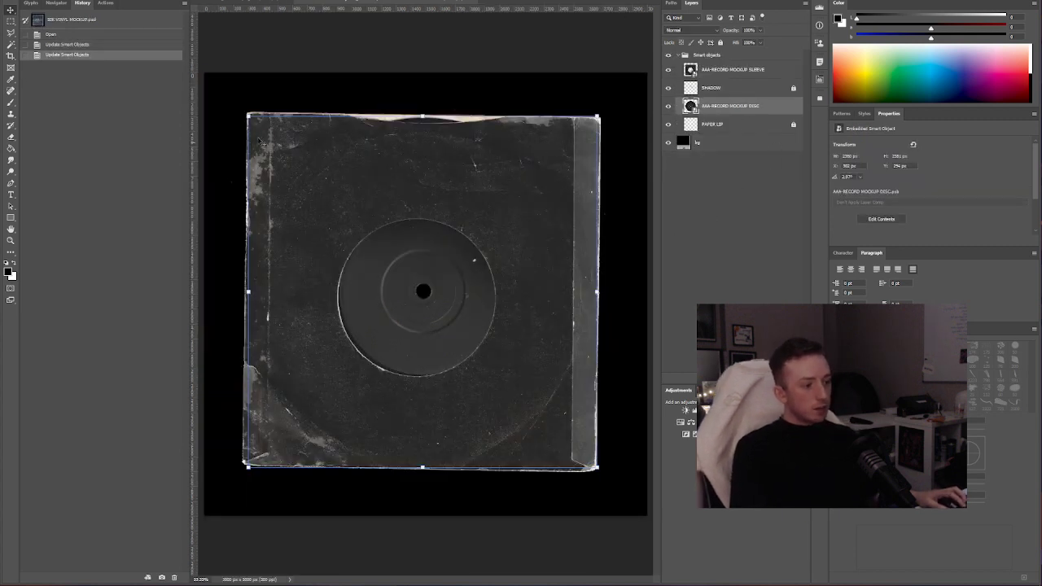
- Convert the SMART OBJECT text layer in the untitled document to a smart object
left_click_drag(450, 326, 405, 273)
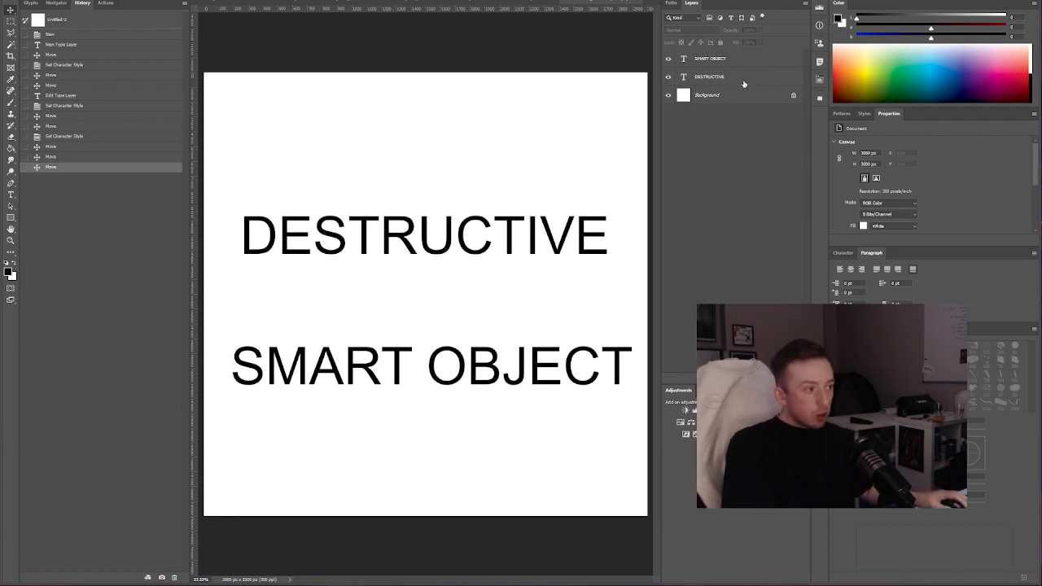
right_click(715, 60)
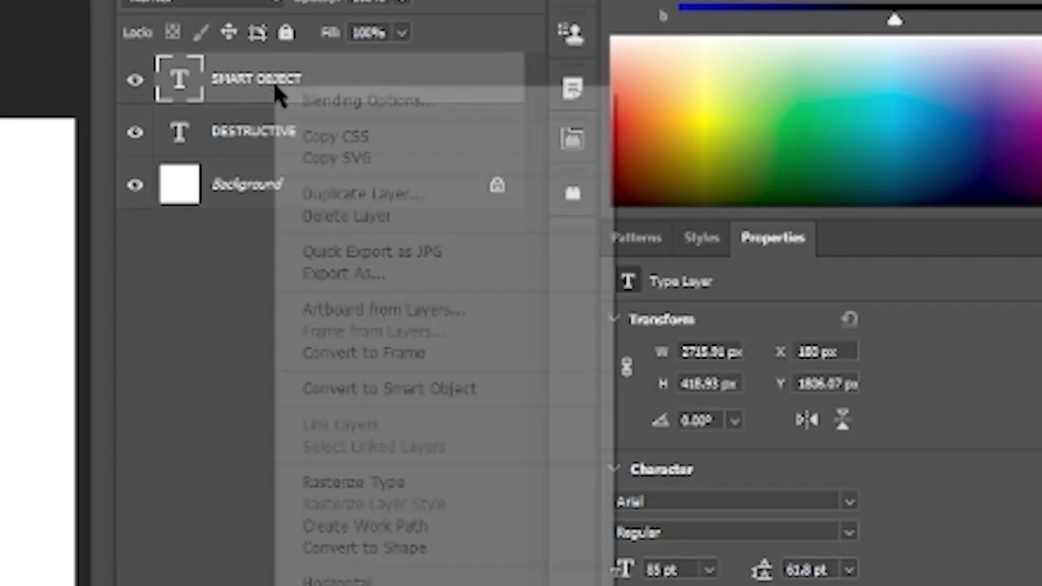
left_click(756, 167)
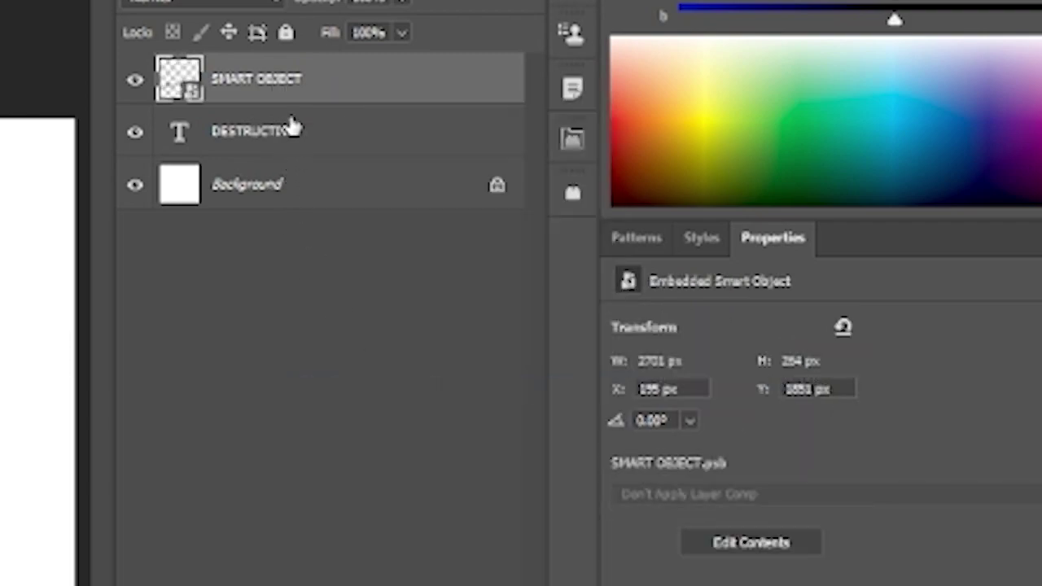
left_click(293, 126)
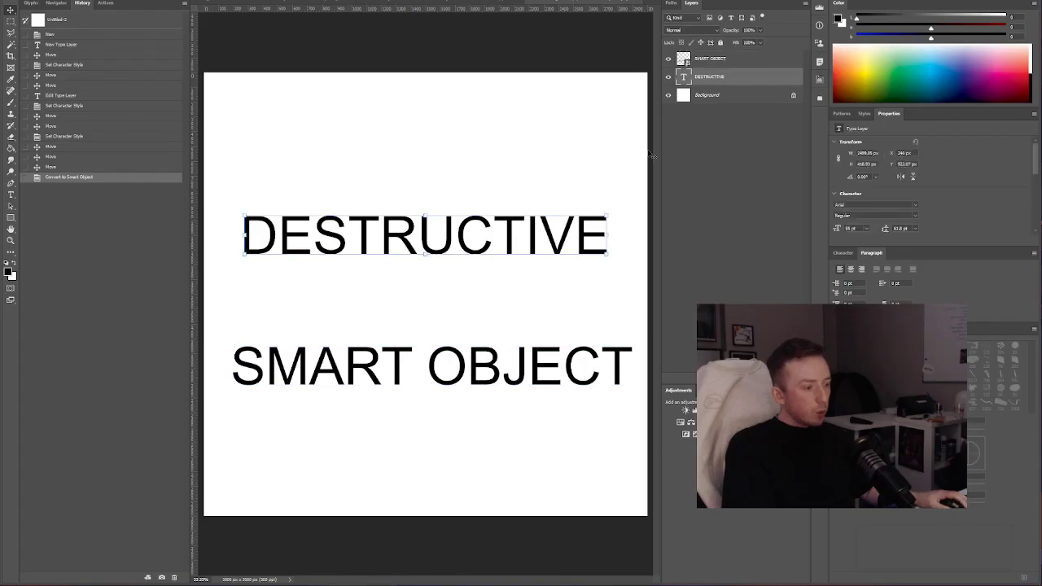
- Apply the Shear, Wave and ZigZag distort filters to the SMART OBJECT layer
left_click(709, 59)
left_click(128, 1)
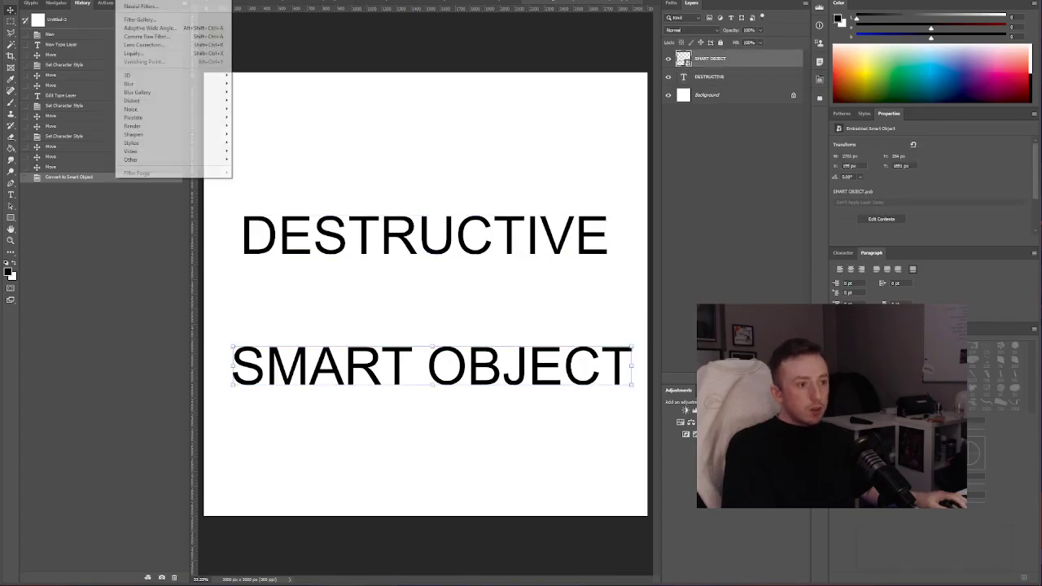
mouse_move(155, 101)
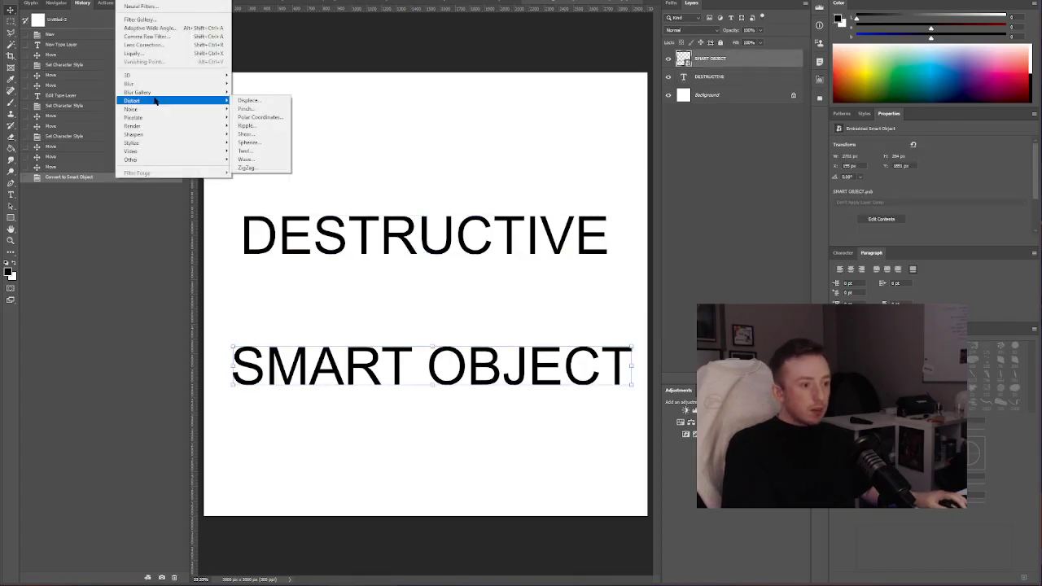
left_click(268, 134)
left_click(209, 127)
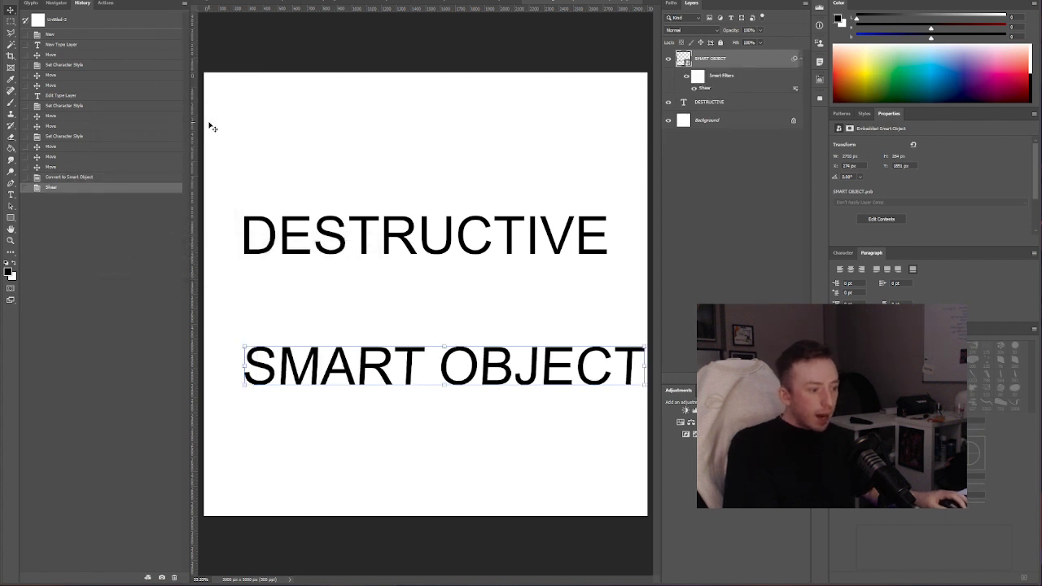
key("alt+t")
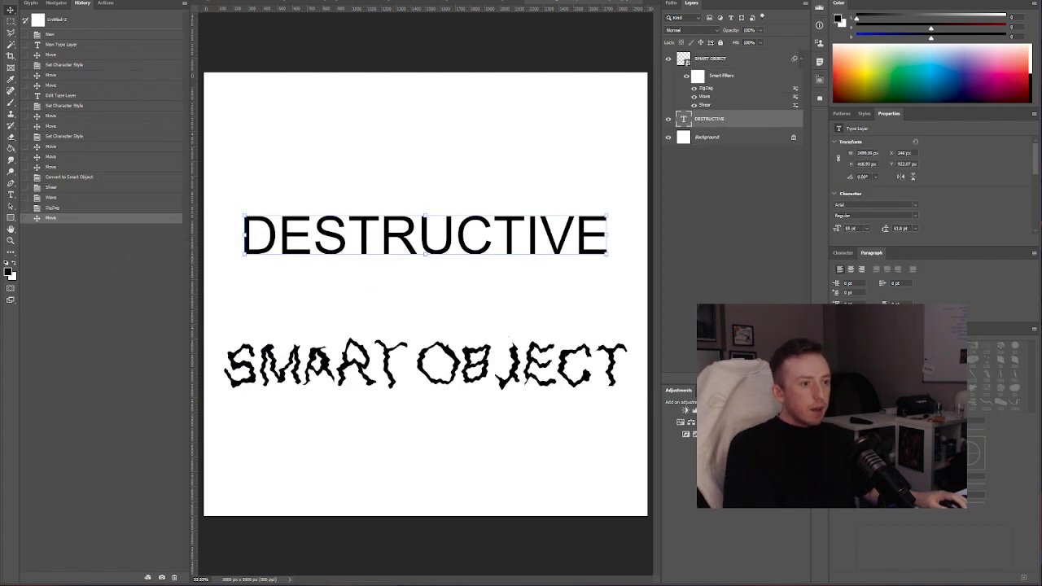
- Rasterize the DESTRUCTIVE text layer and apply the ZigZag and Wave distort filters directly to it
key("alt+t")
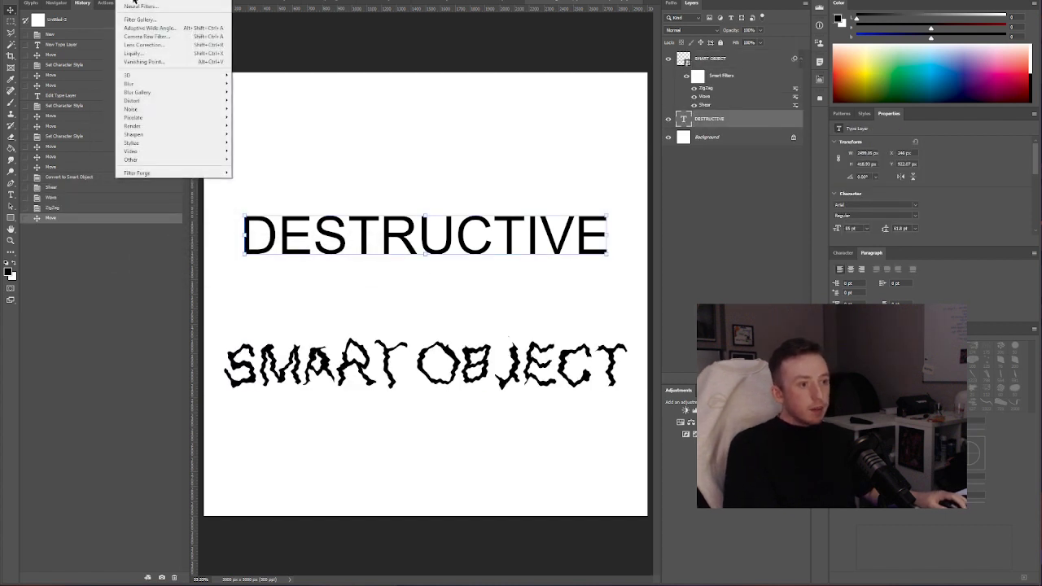
key("ctrl+alt+f")
key("alt+t")
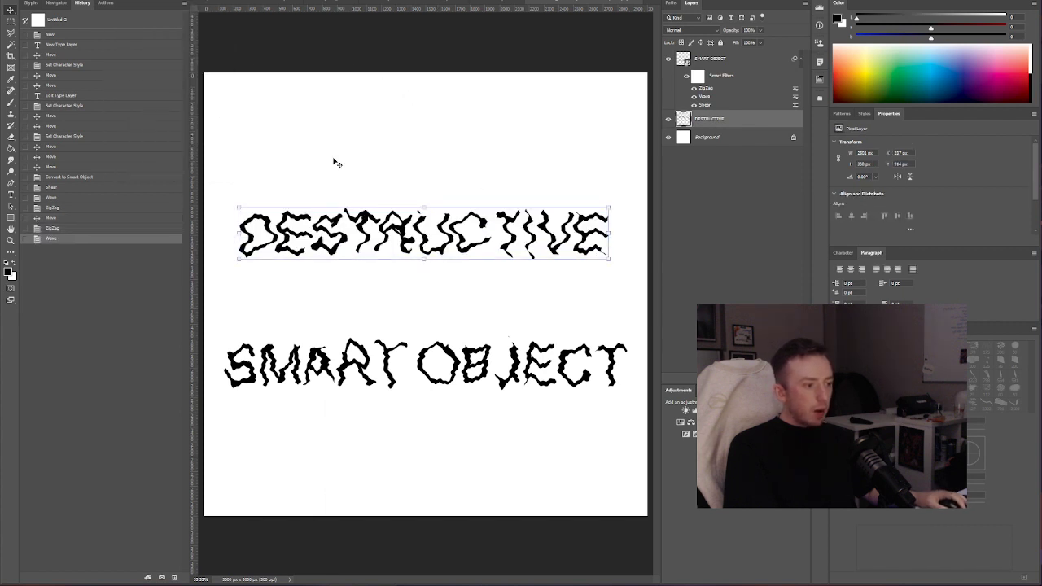
- Compare the SMART OBJECT and DESTRUCTIVE layers, with the layer list floated over the canvas
left_click(721, 134)
left_click(703, 64)
left_click(710, 119)
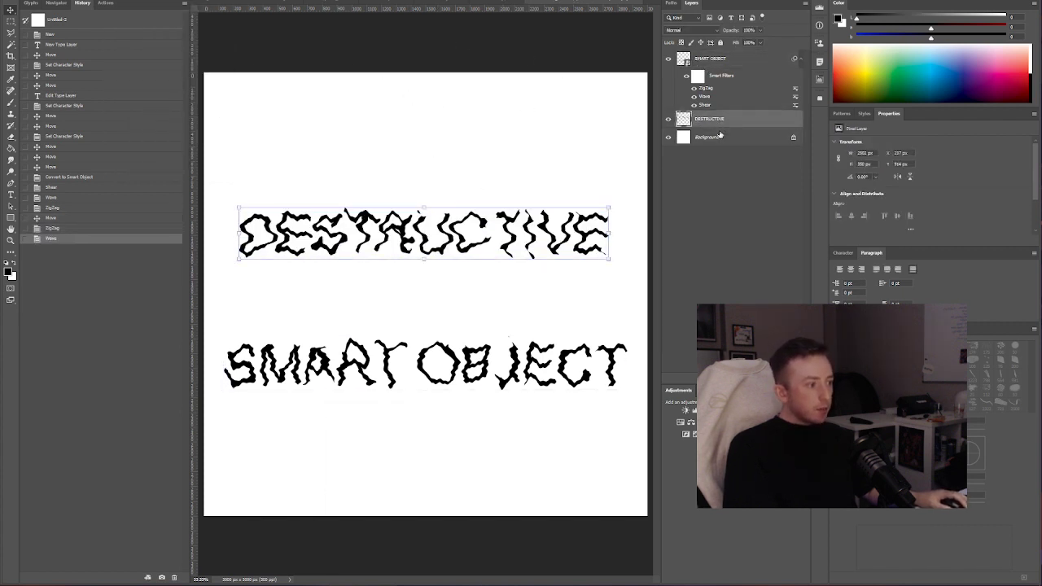
left_click_drag(700, 5, 386, 54)
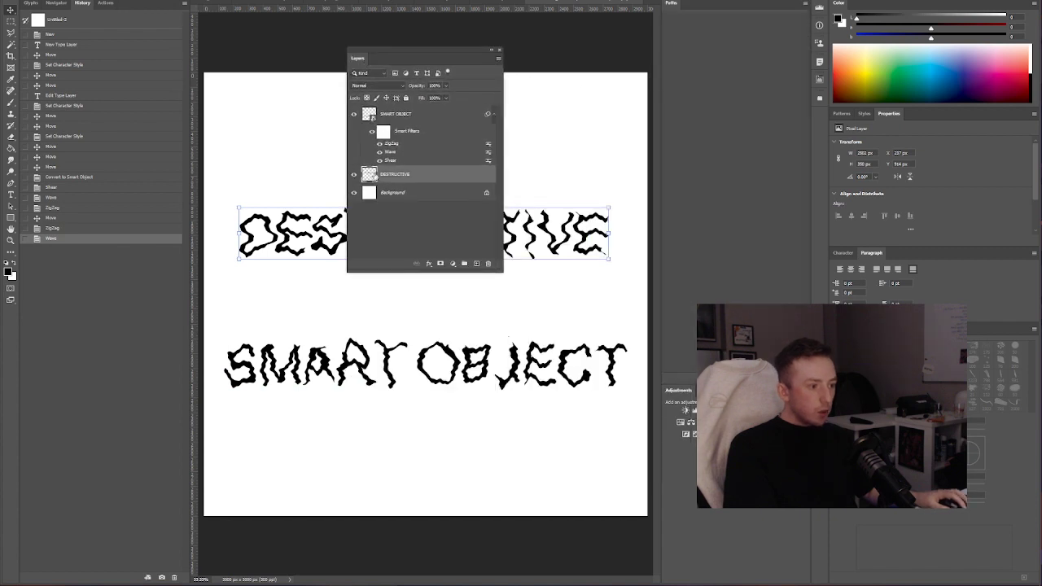
- Toggle the visibility of the SMART OBJECT and Background layers off and back on to compare them with the DESTRUCTIVE text
left_click(353, 114)
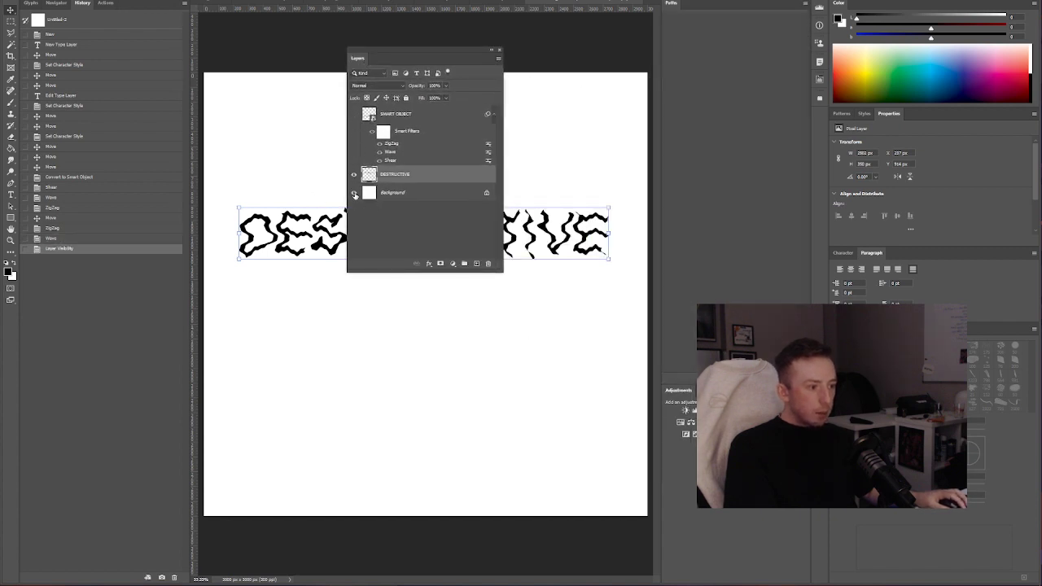
left_click(355, 192)
left_click(354, 192)
left_click(354, 114)
- Replace the text inside the SMART OBJECT layer's contents with ASDASDSADASD, save it, and return to the filtered document
left_click(372, 115)
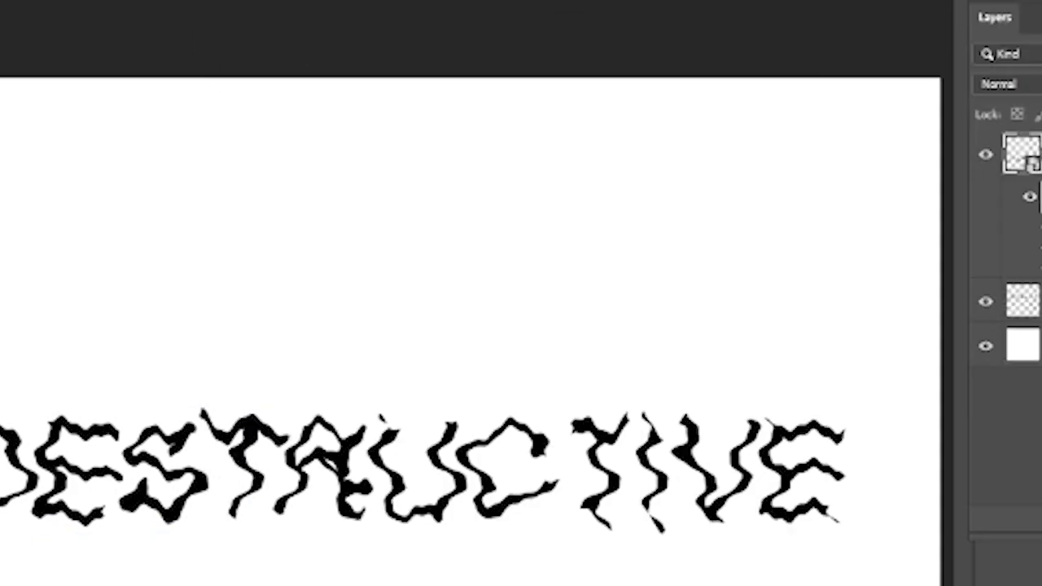
double_click(260, 179)
double_click(680, 57)
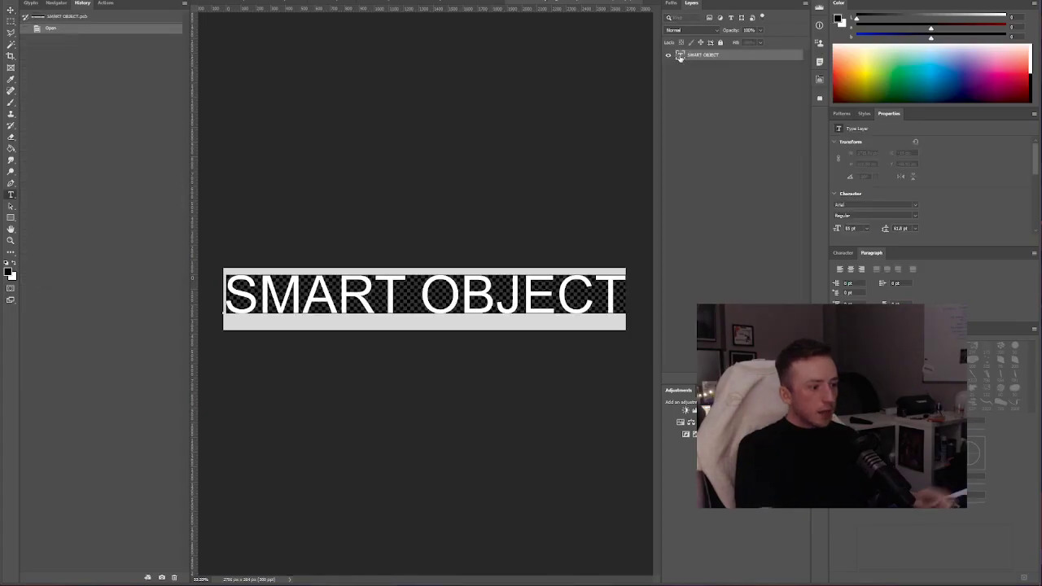
type("ASDASDSADASD")
key("ctrl+s")
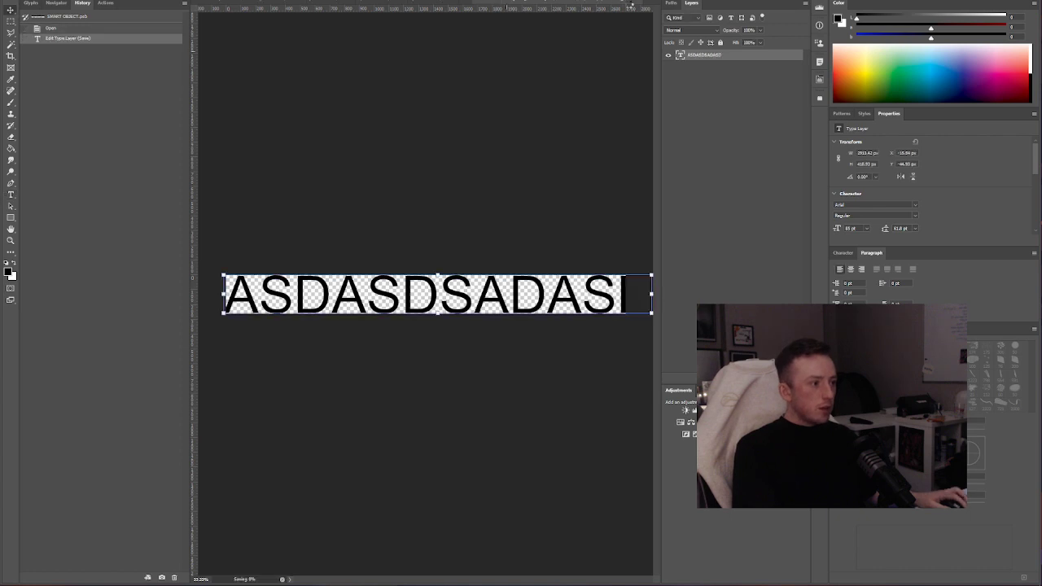
left_click(638, 2)
left_click_drag(456, 364, 460, 351)
- Change the smart object's text font to Acumin Variable Concept Condensed UltraBlack Italic, reposition it within its contents, and save
double_click(684, 60)
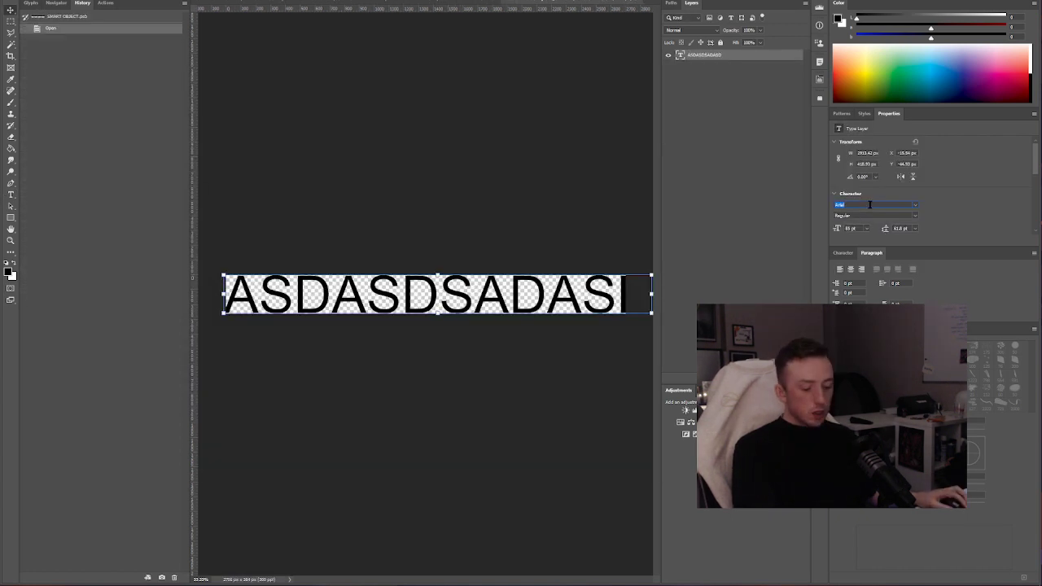
type("acumin")
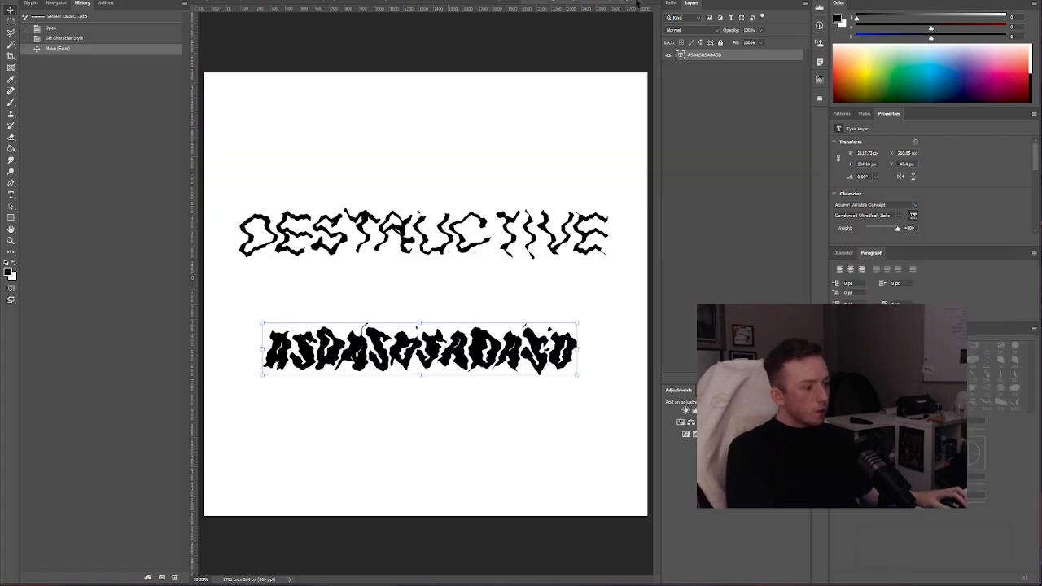
left_click_drag(468, 249, 451, 233)
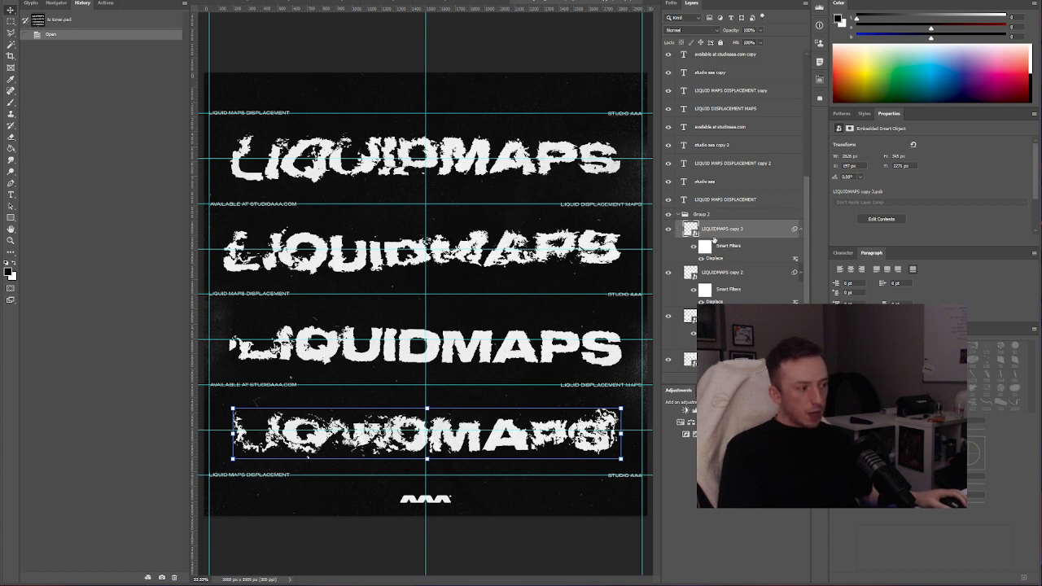
- Replace the text inside the LIQUIDMAPS copy smart object with WHATEVER, save it, and return to the displacement document
scroll(716, 236, "down", 3)
left_click(713, 263)
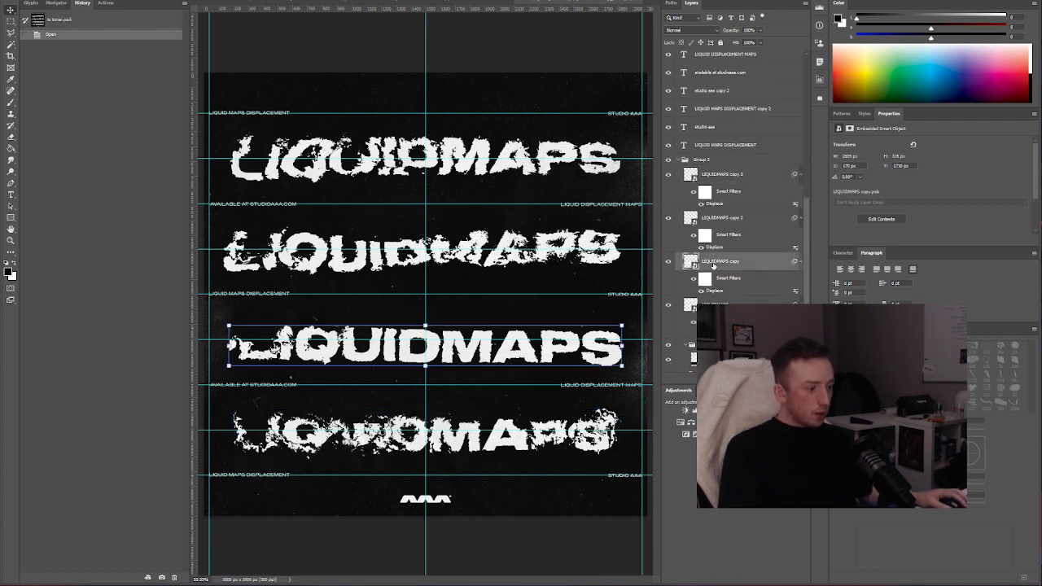
scroll(450, 363, "up", 3)
key("ctrl+0")
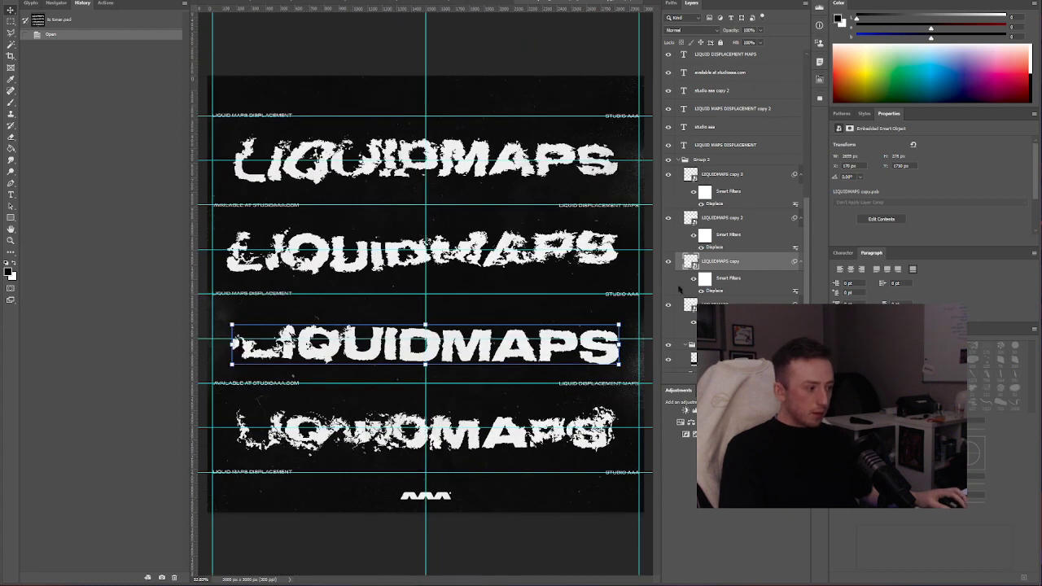
double_click(690, 262)
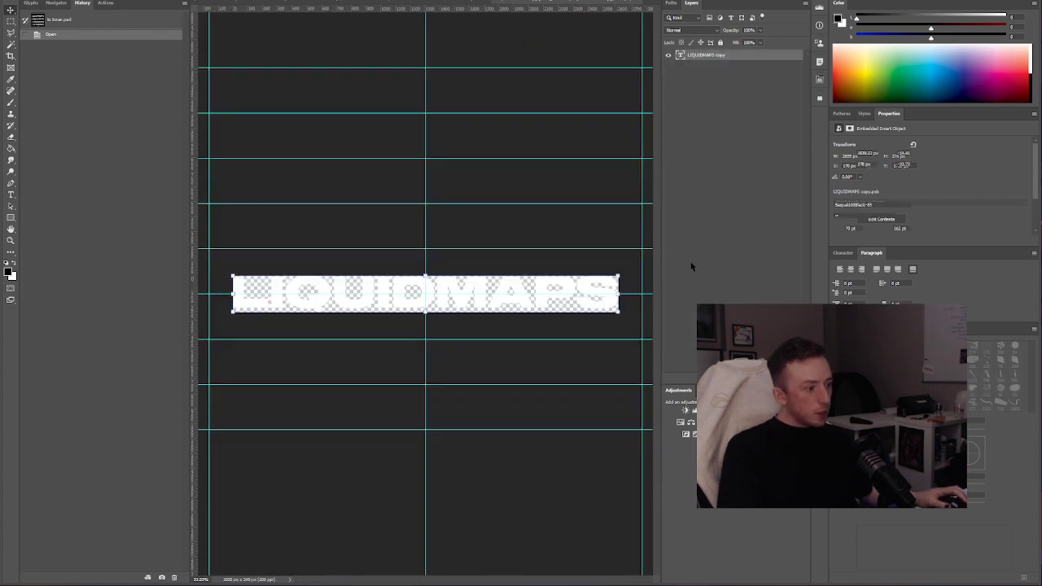
double_click(679, 56)
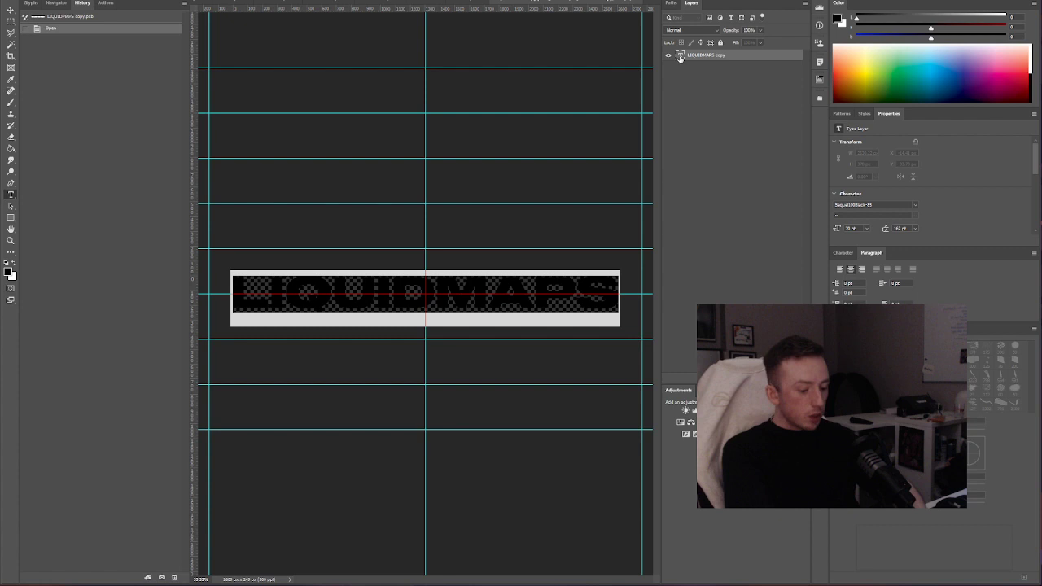
type("WHATEVER")
key("ctrl+Return")
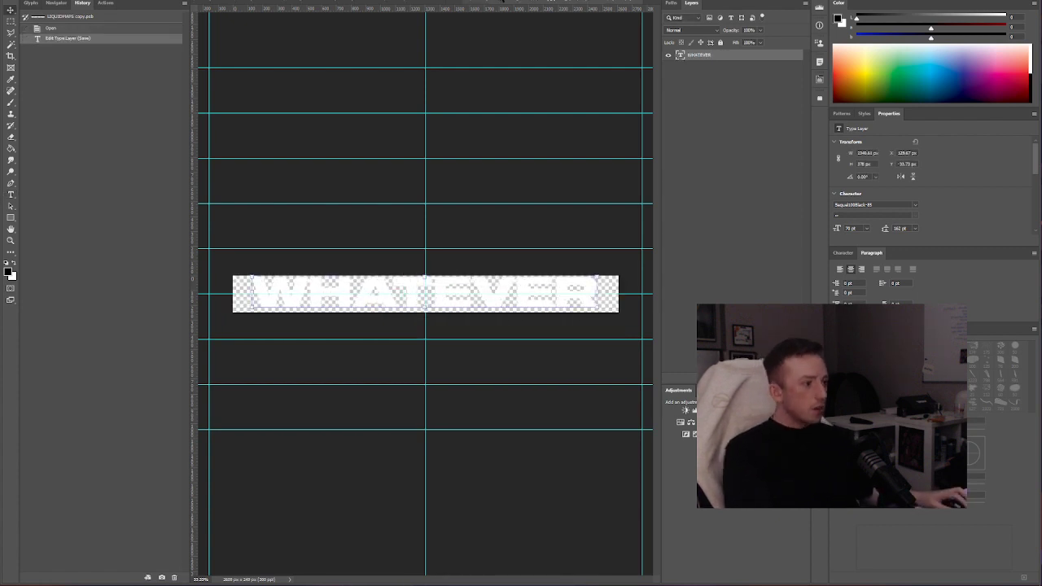
left_click(637, 3)
mouse_move(540, 354)
left_mouse_down()
mouse_move(547, 348)
mouse_move(523, 350)
left_mouse_up()
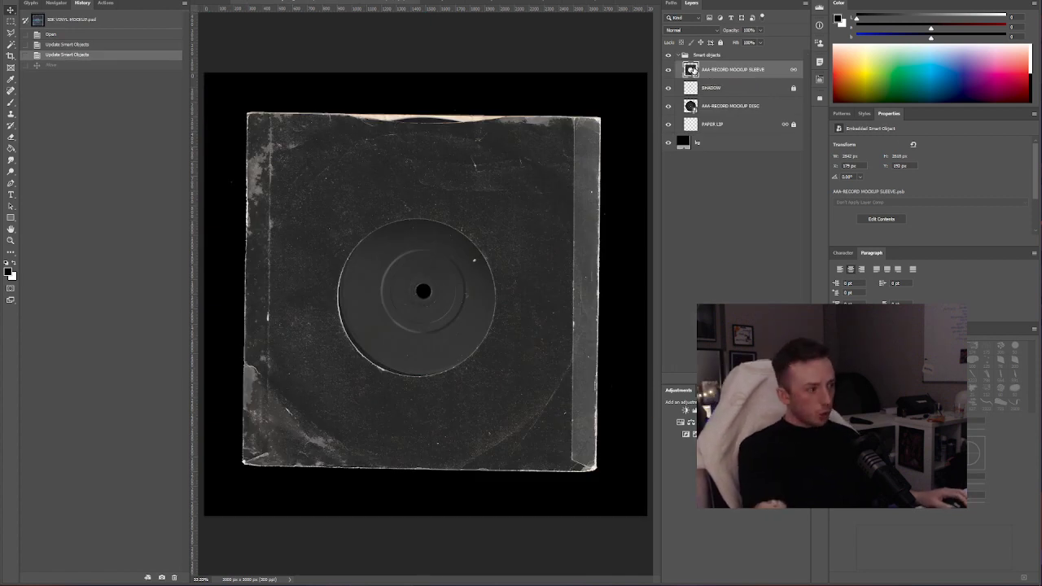
- Place the liquid paint psd files artwork in the record sleeve's smart object contents, hide the DISTRESS layer, save and close
double_click(690, 70)
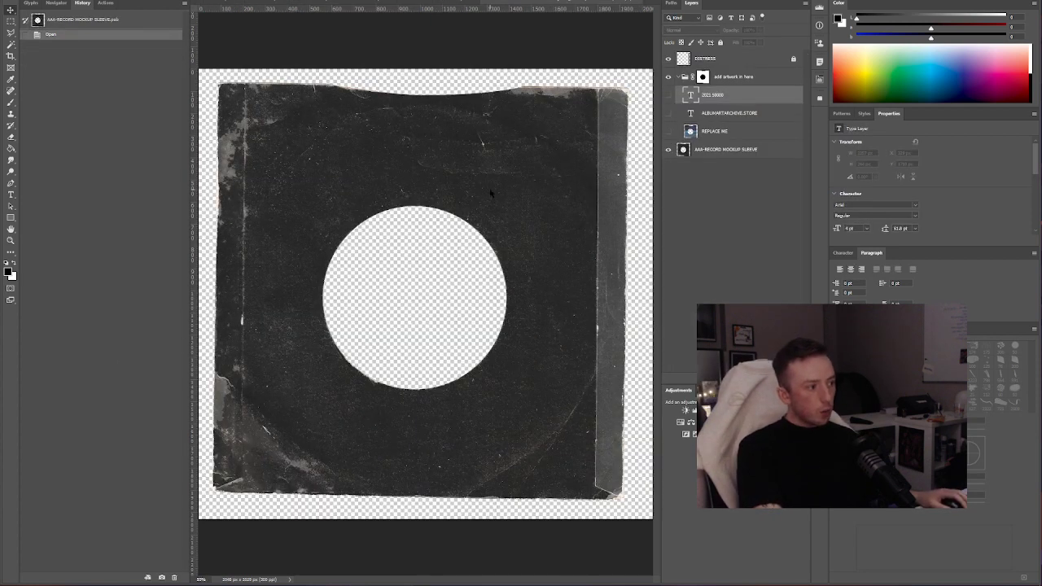
key("Return")
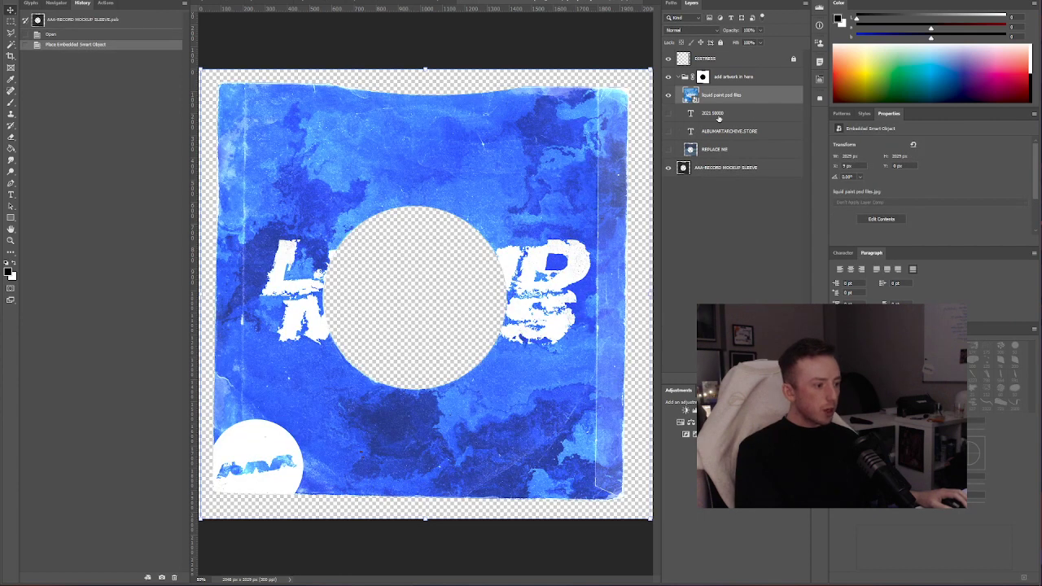
key("ctrl+comma")
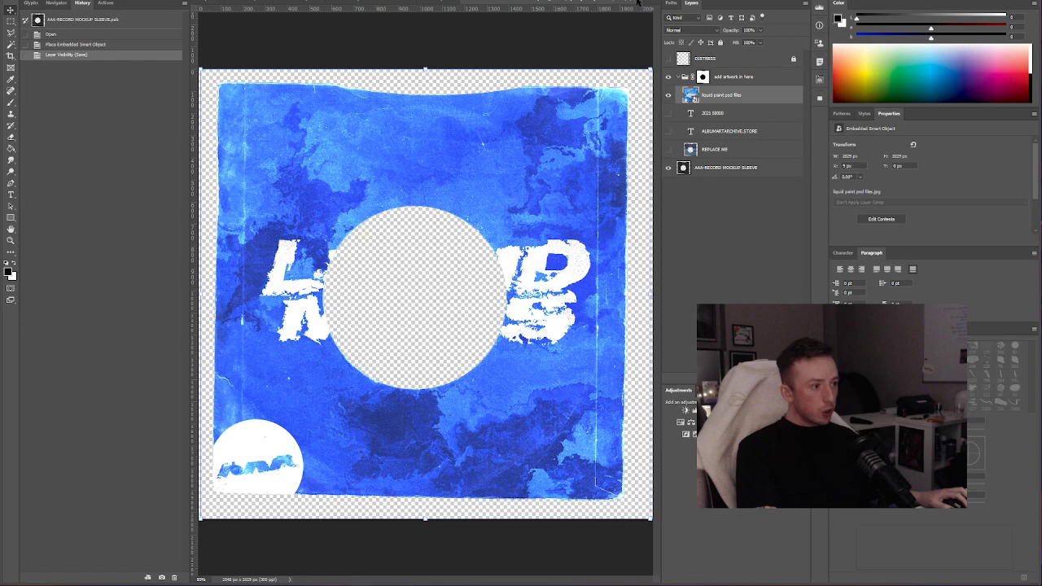
key("ctrl+w")
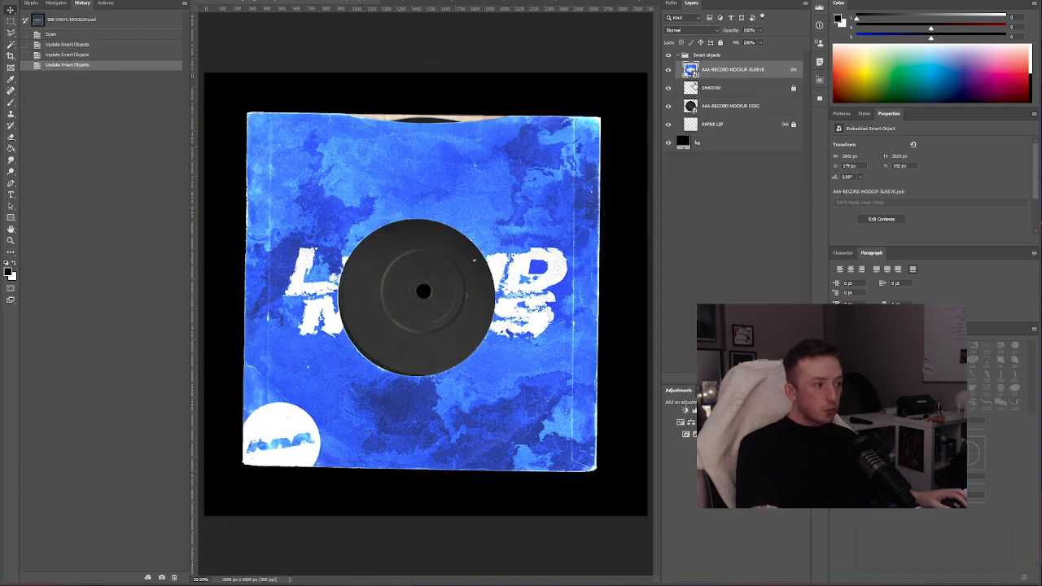
- Place the liquid paint psd files image in the ARTWORK/IMAGE group of the record disc's smart object, save and return to the mockup
double_click(691, 107)
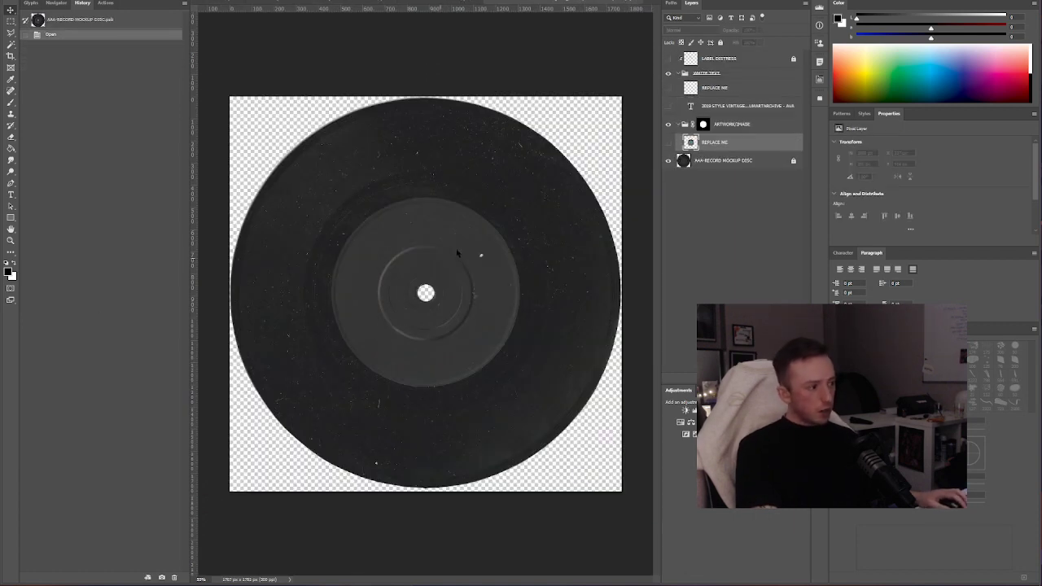
key("Return")
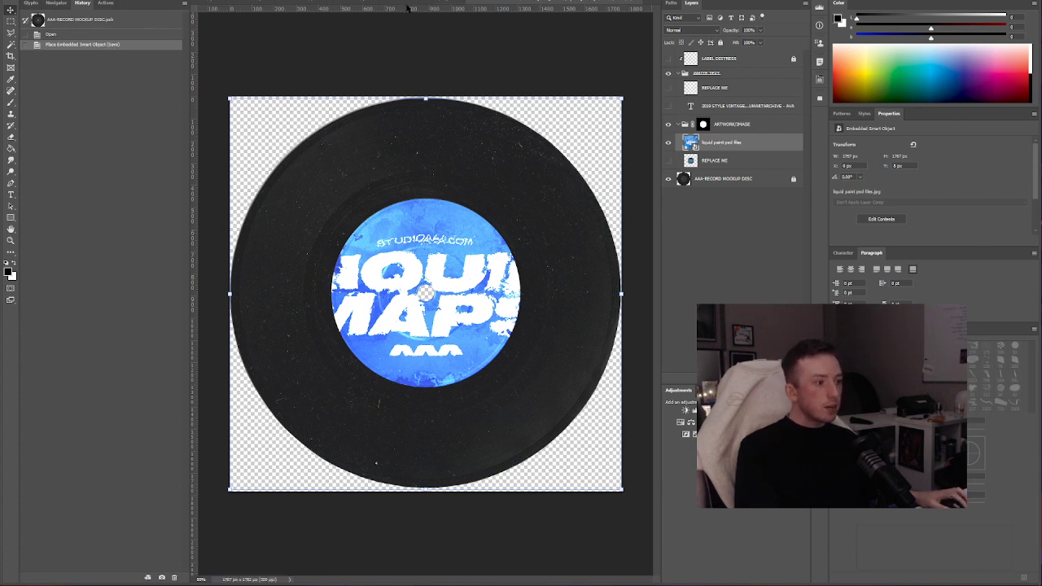
left_click(641, 2)
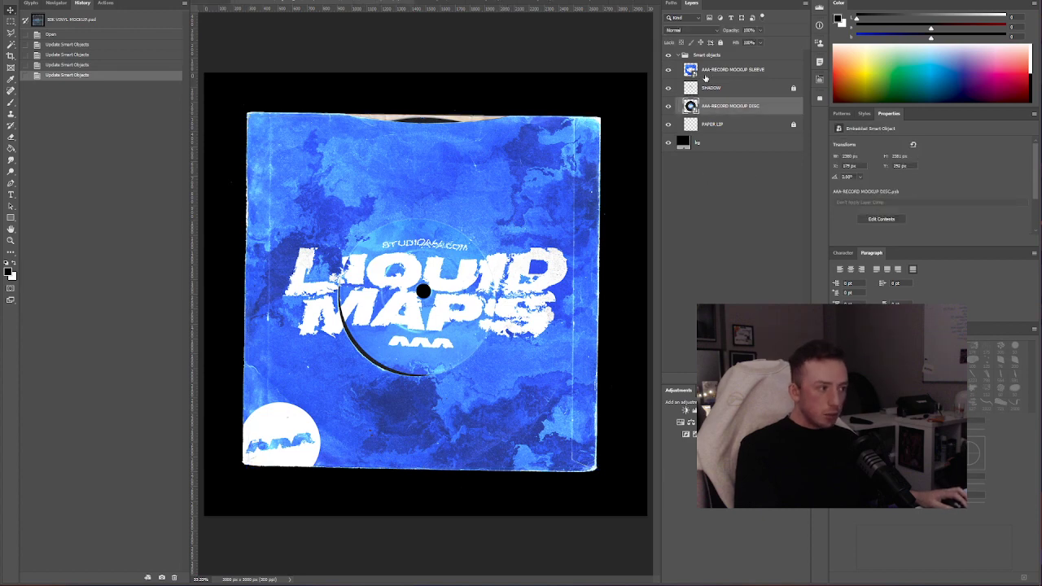
- Hide and show the record sleeve layer to check the disc beneath, and change the bg fill layer to blue
left_click(692, 71)
left_click(668, 70)
left_click(669, 71)
left_click(718, 107)
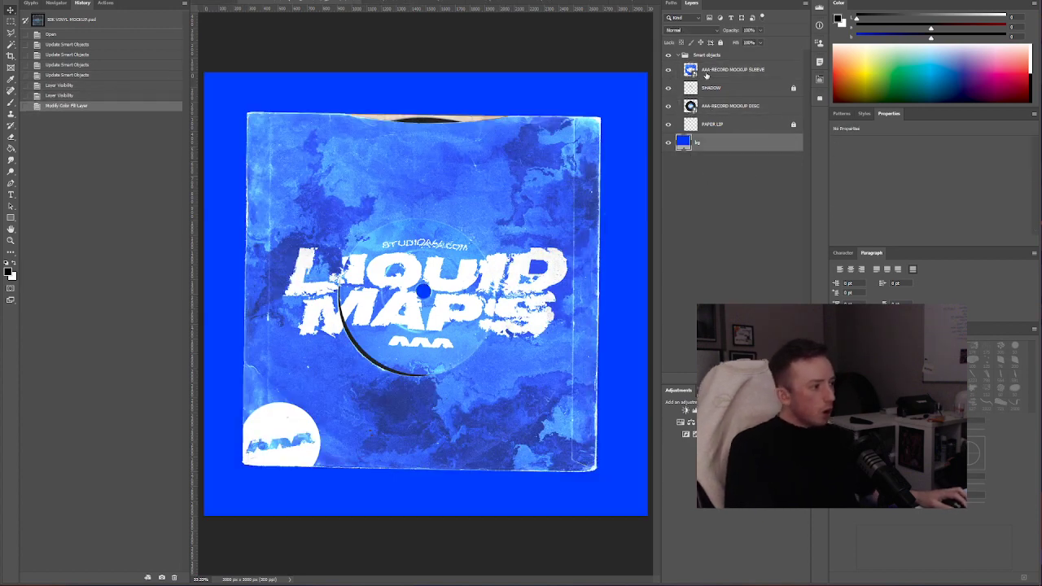
- Resize and reposition the artwork inside the record sleeve's smart object, save it, and set the mockup's bg fill to black
left_click(697, 73)
double_click(691, 71)
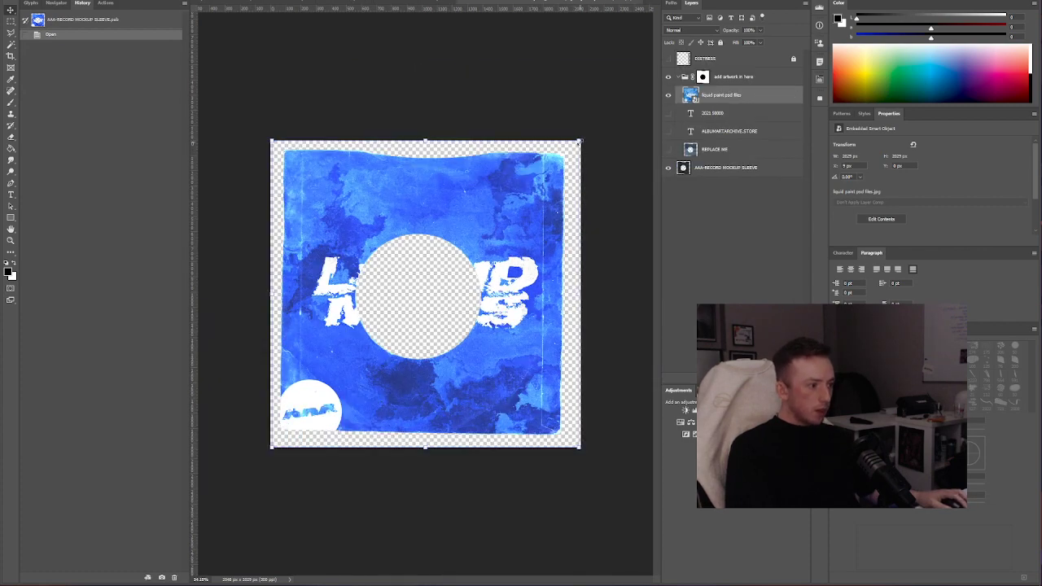
mouse_move(578, 142)
left_mouse_down()
mouse_move(589, 123)
mouse_move(568, 146)
mouse_move(588, 139)
left_mouse_up()
- Try moving the record disc up and out of the sleeve, and undo the move
left_click_drag(439, 277, 413, 257)
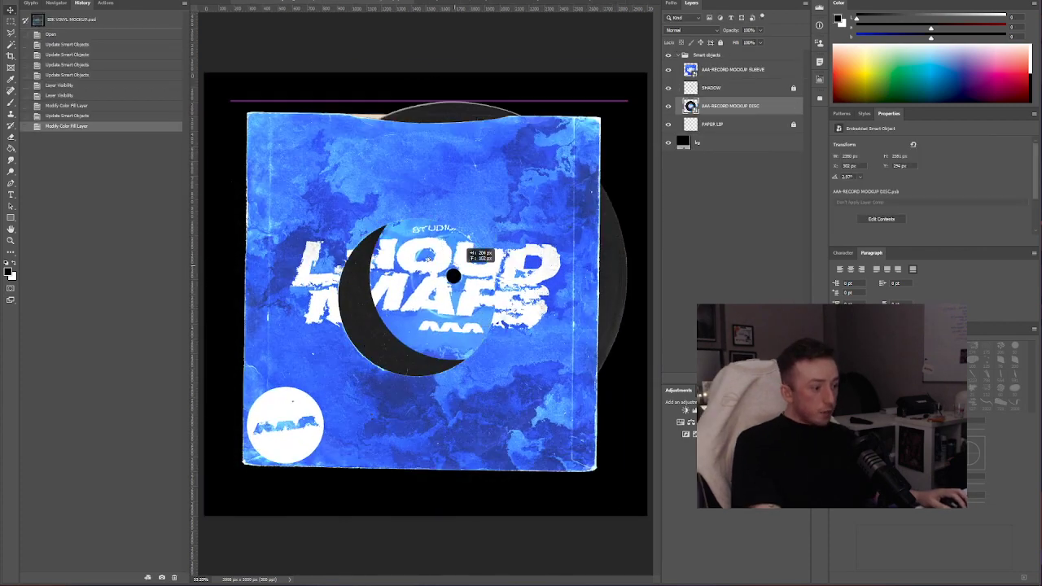
key("ctrl+z")
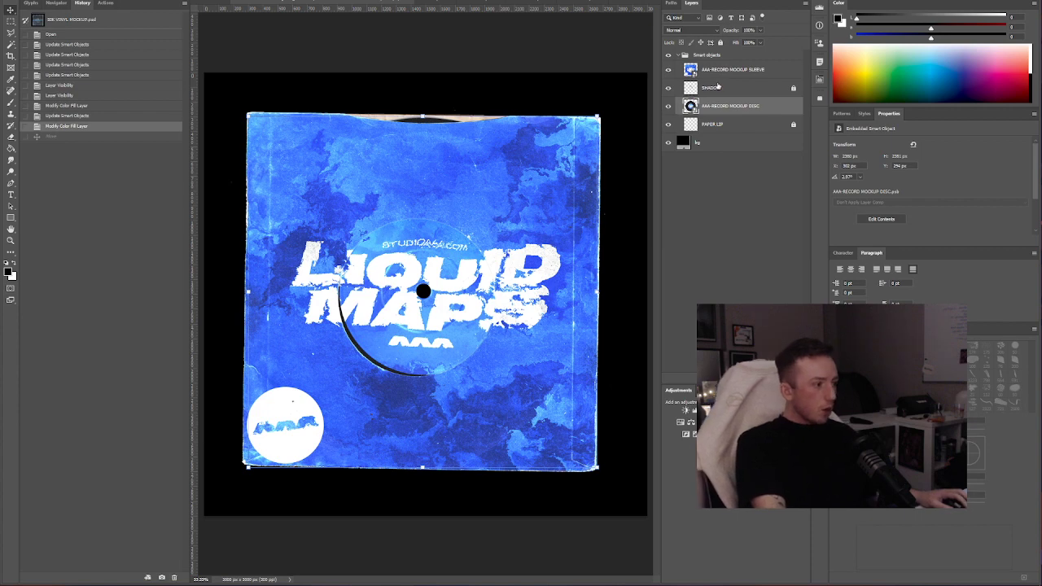
- Toggle the visibility of the record sleeve, SHADOW and PAPER LIP layers off and back on to examine the mockup's layer structure
left_click(682, 72)
left_click(671, 72)
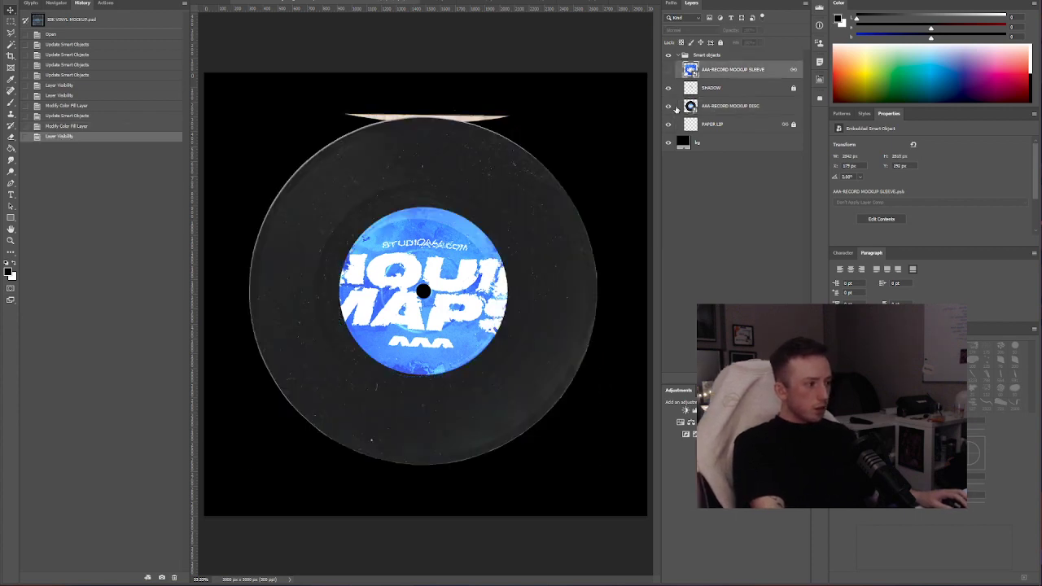
left_click(668, 88)
left_click(668, 123)
left_click(668, 123)
left_click(668, 87)
left_click(668, 69)
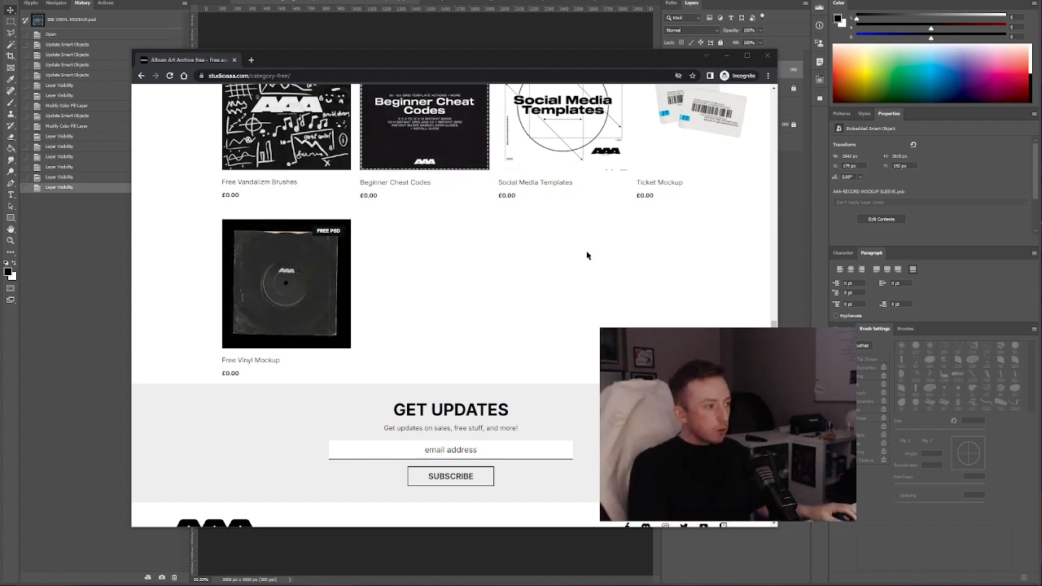
- Switch to the browser and browse the free products on the studioaaa.com free category page
scroll(586, 256, "up", 10)
scroll(257, 275, "down", 6)
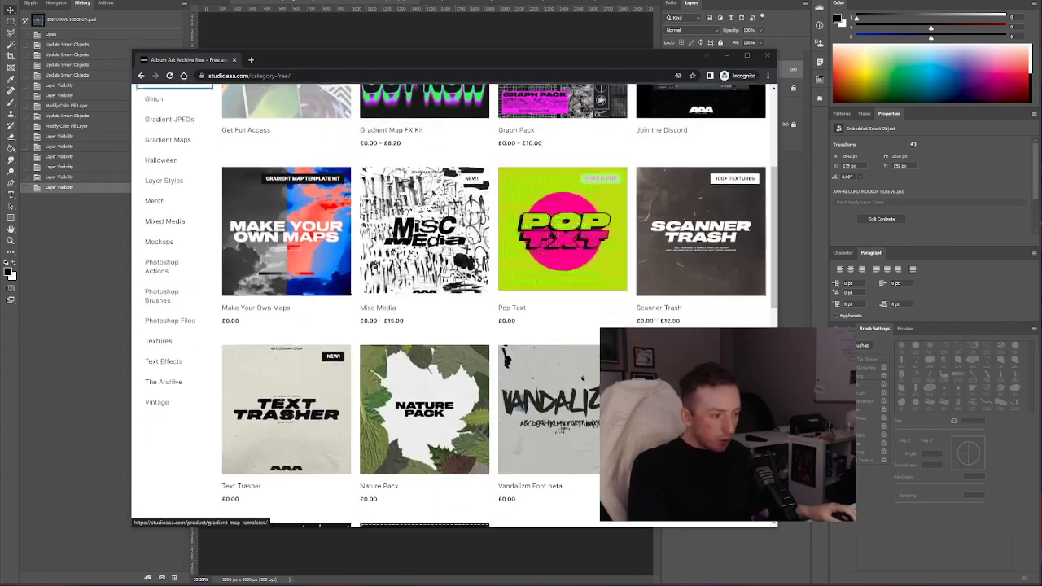